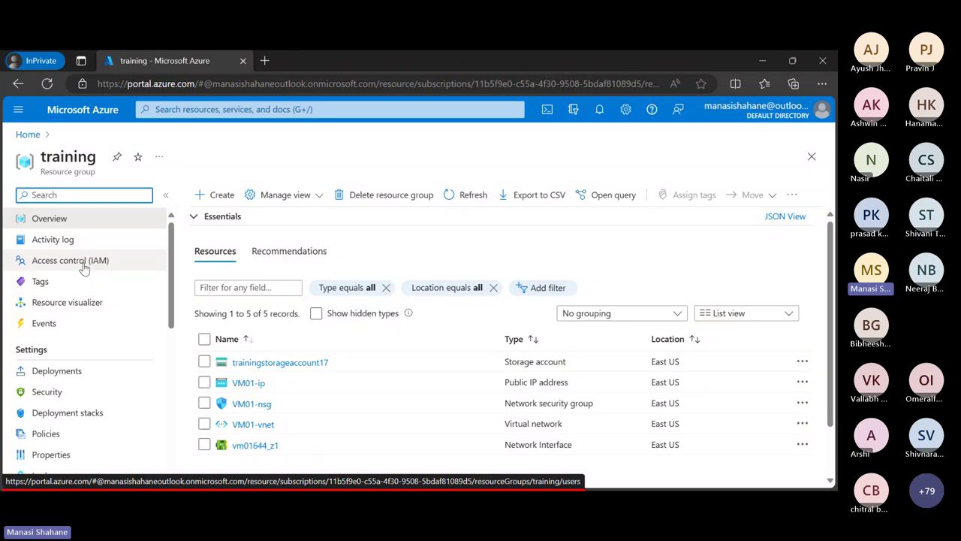
# Start adding a role assignment in the training resource group's access control and browse the available job function roles.
pyautogui.click(84, 262)
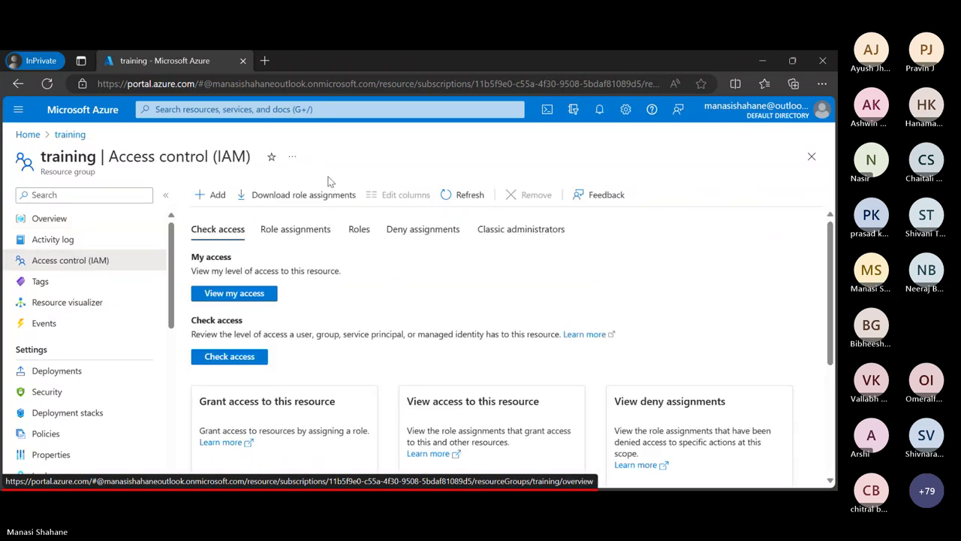
pyautogui.click(220, 195)
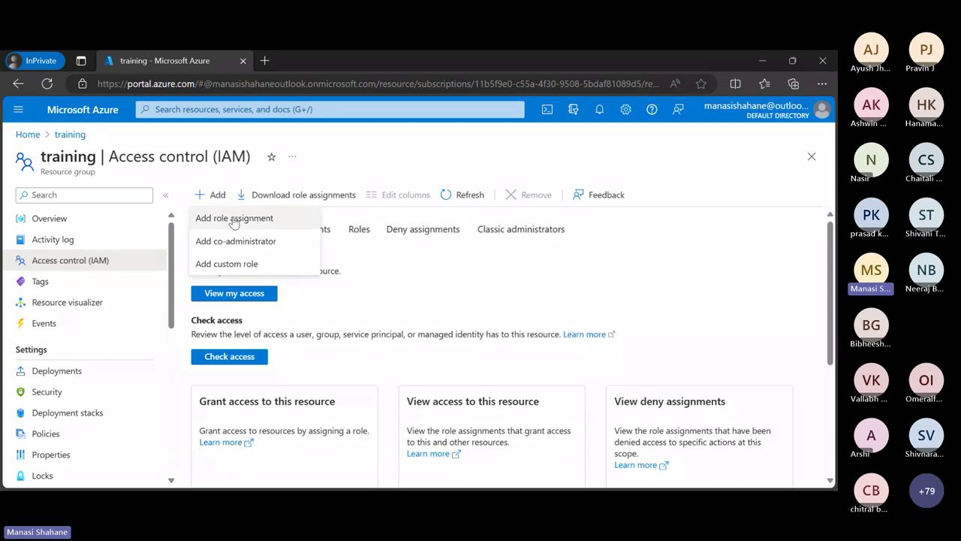
pyautogui.click(235, 219)
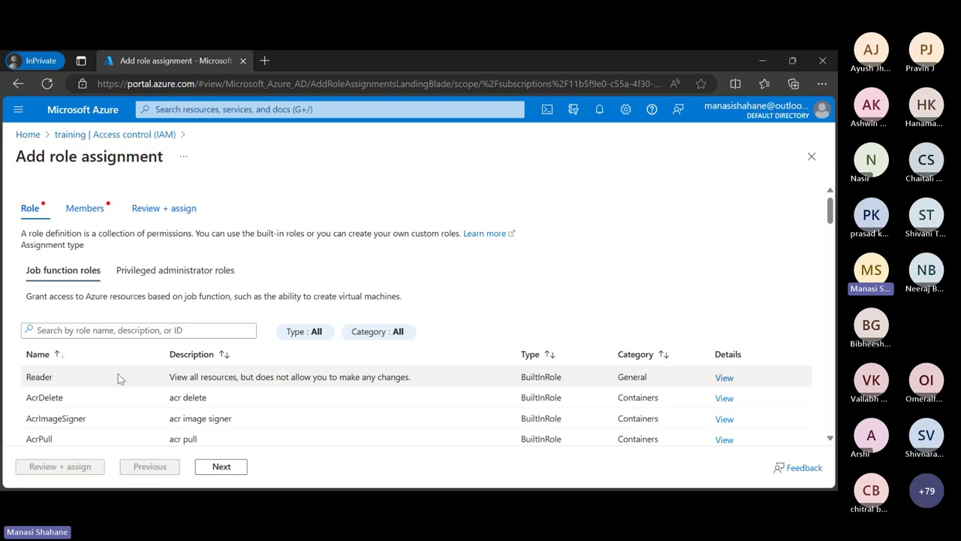
pyautogui.scroll(-5, 118, 378)
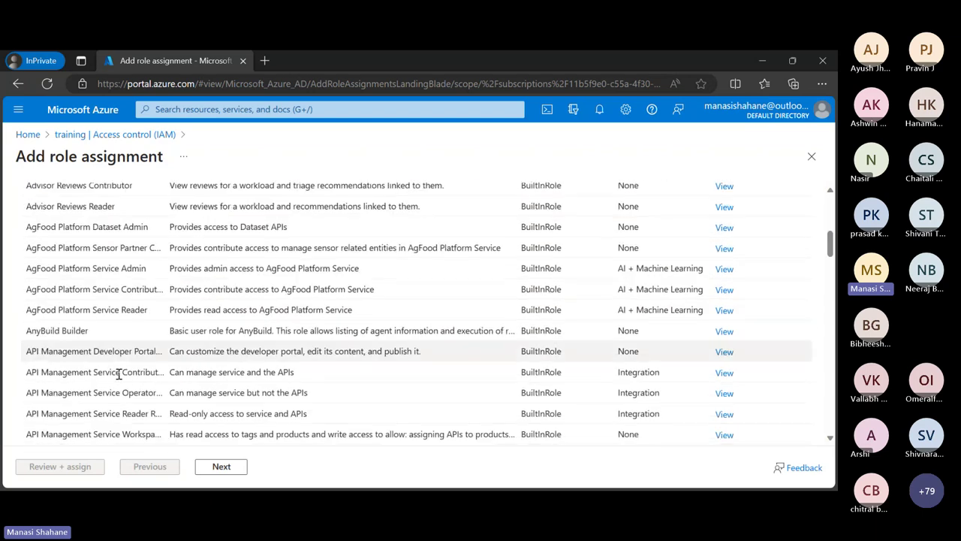
pyautogui.scroll(-15, 118, 374)
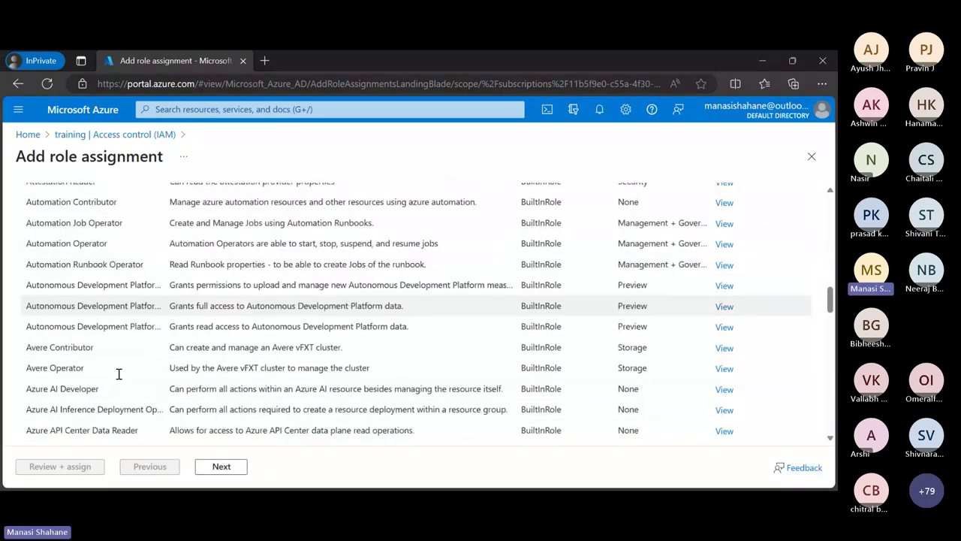
pyautogui.scroll(-4, 118, 376)
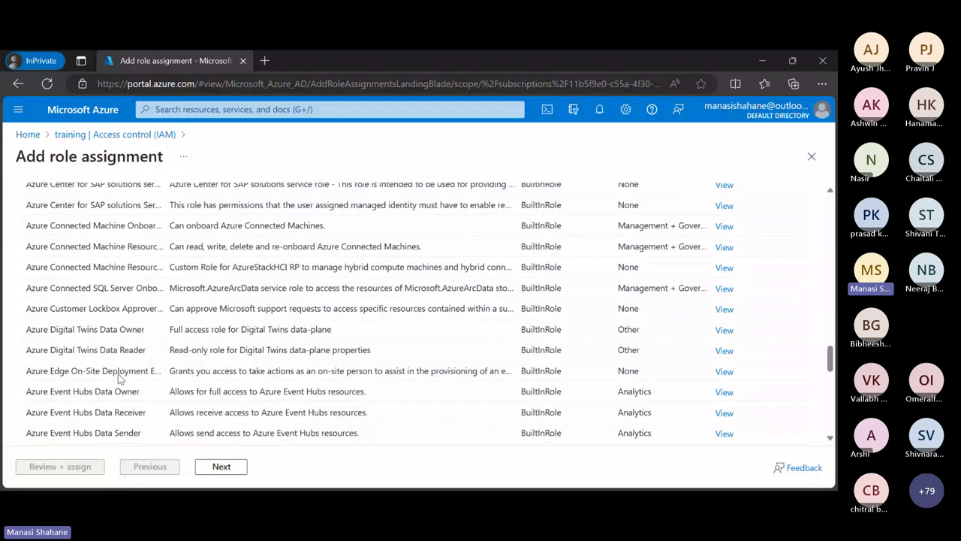
pyautogui.scroll(8, 118, 378)
pyautogui.scroll(16, 118, 377)
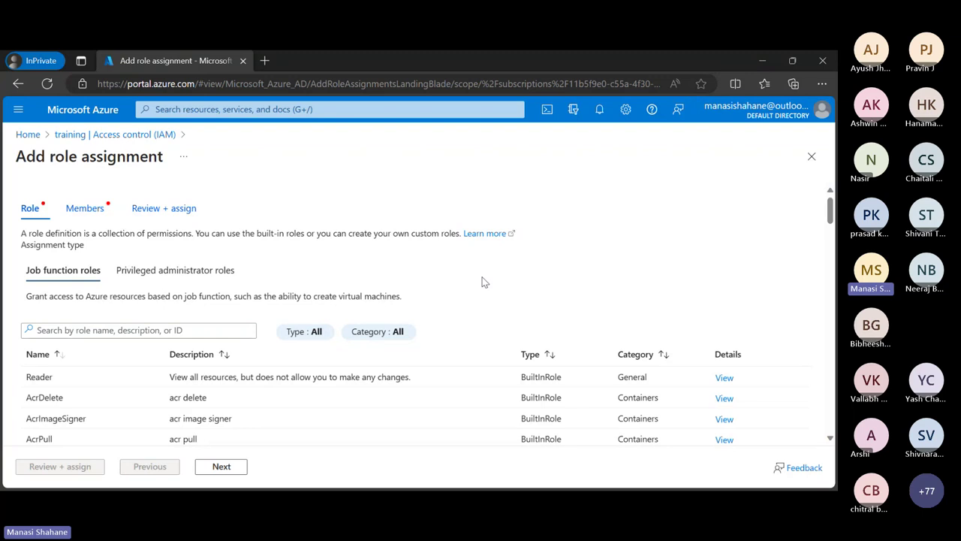
# Search the job function roles for "vm" and examine the matching roles and their descriptions.
pyautogui.click(67, 329)
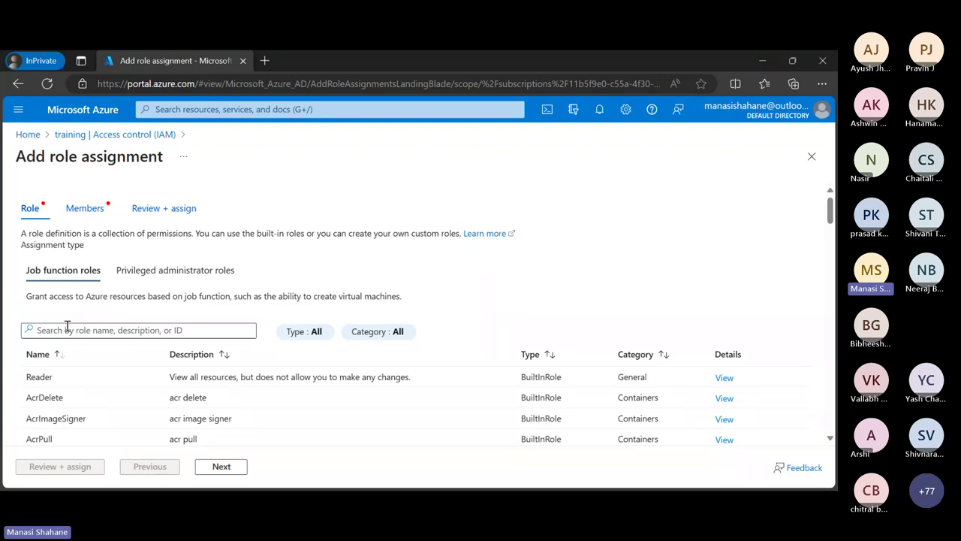
pyautogui.write('vm')
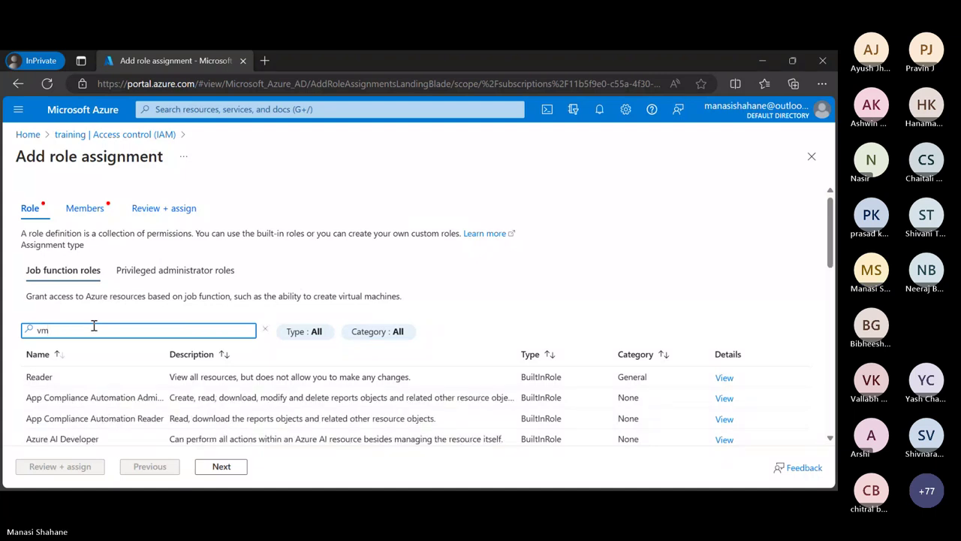
pyautogui.scroll(-3, 88, 410)
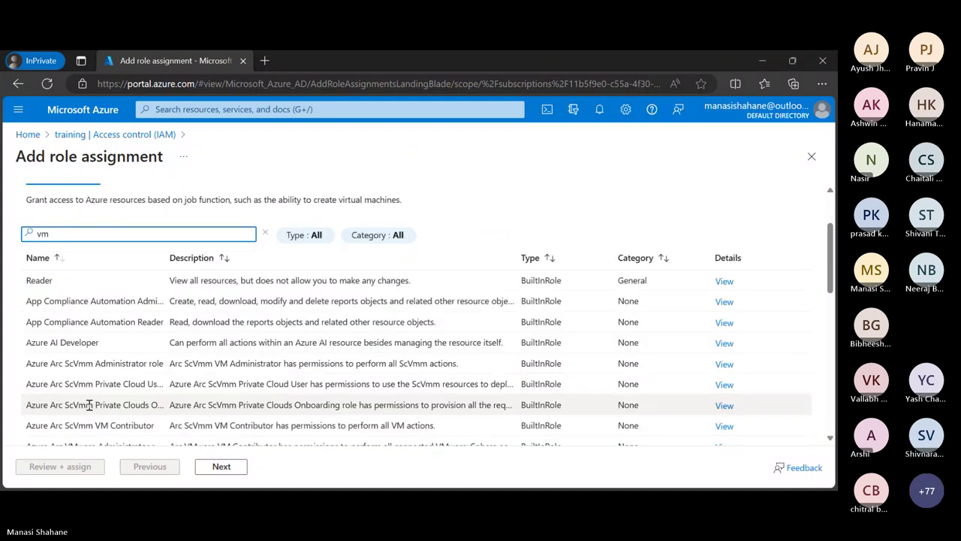
pyautogui.scroll(-5, 89, 409)
pyautogui.scroll(2, 98, 369)
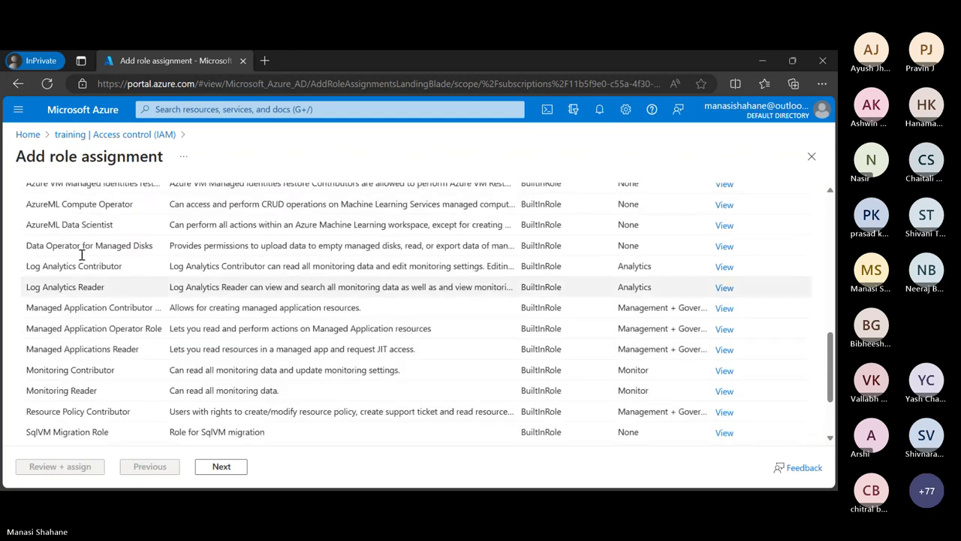
pyautogui.scroll(2, 102, 370)
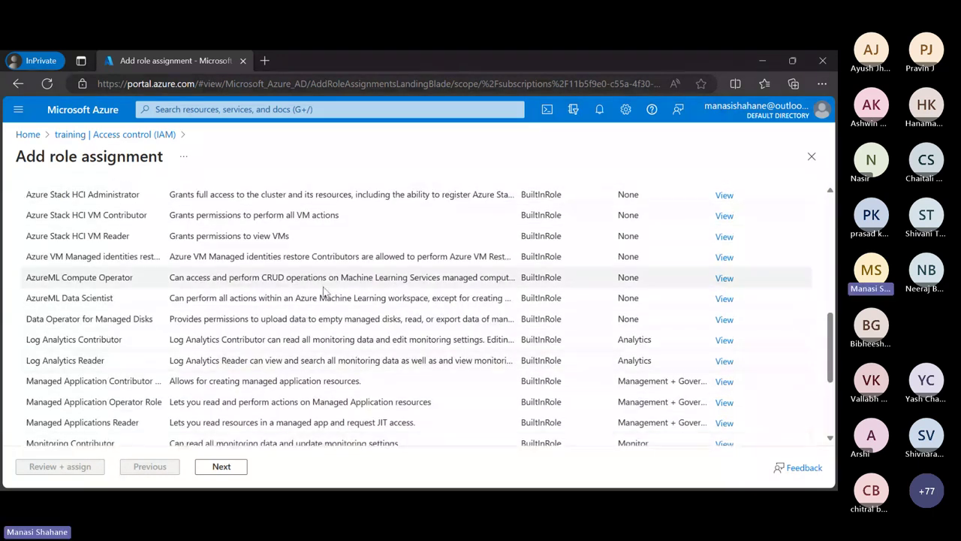
pyautogui.scroll(3, 308, 319)
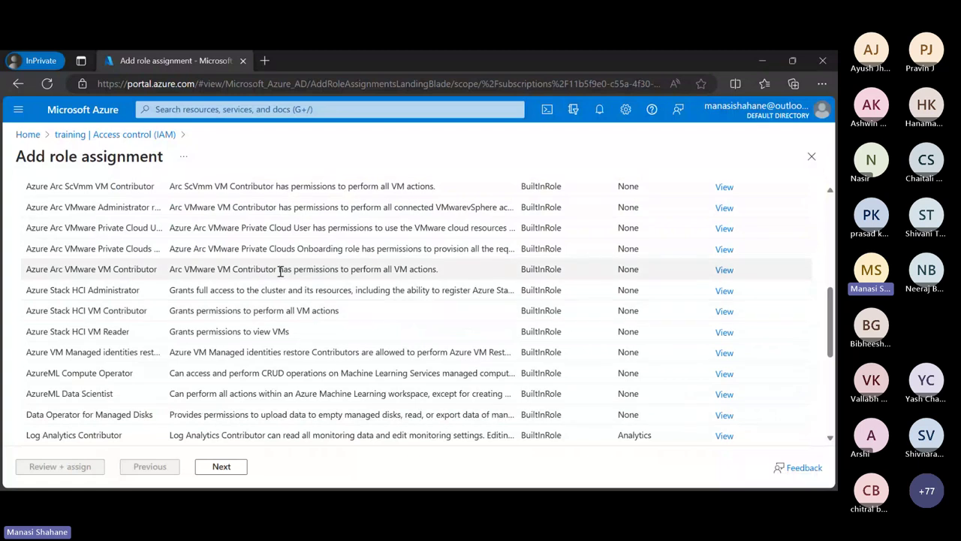
pyautogui.scroll(3, 277, 237)
pyautogui.scroll(3, 277, 238)
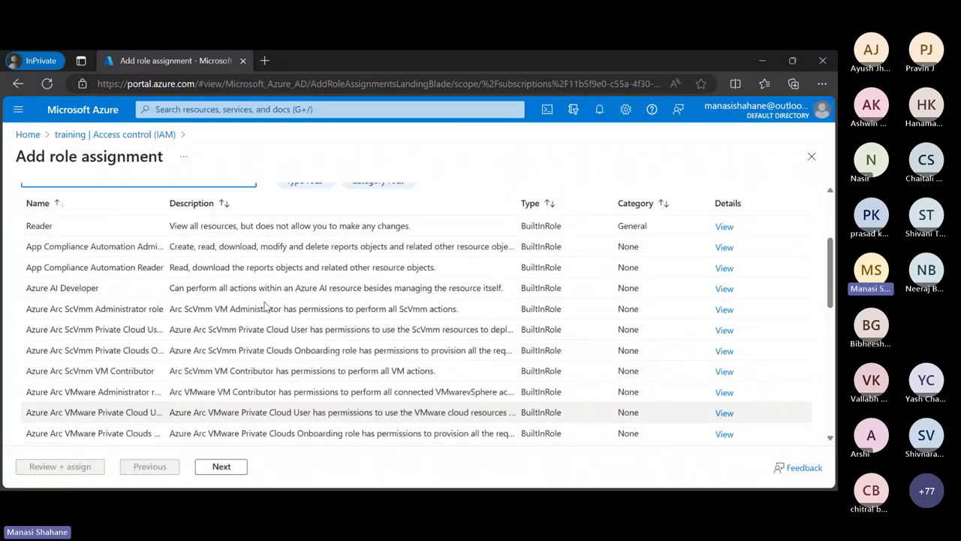
pyautogui.scroll(-8, 264, 306)
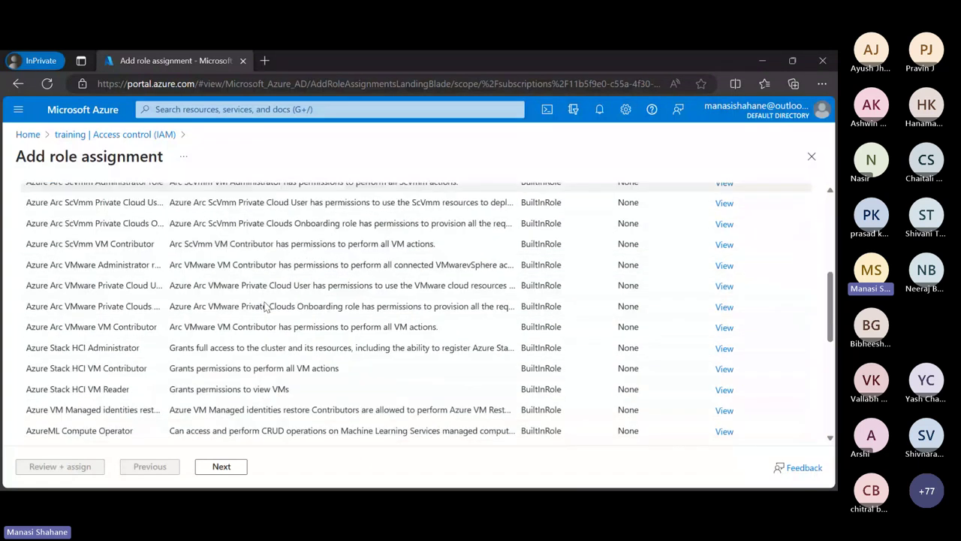
pyautogui.scroll(10, 264, 306)
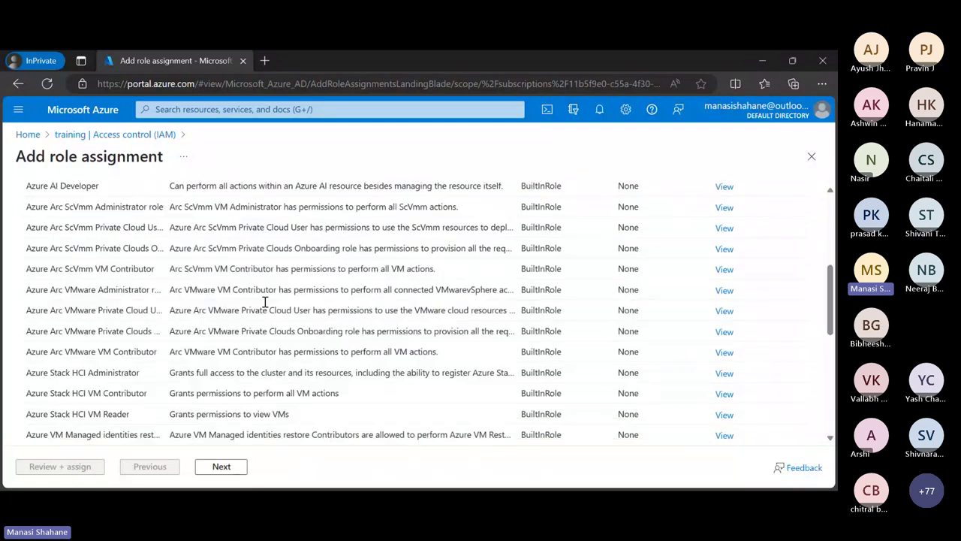
pyautogui.write('vm')
pyautogui.scroll(1, 264, 305)
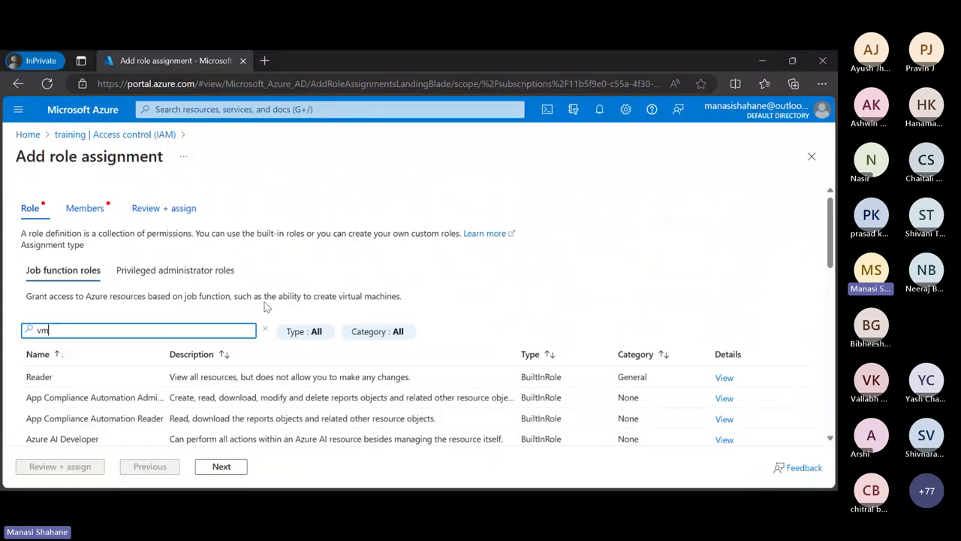
# Clear the "vm" search to list all job function roles again.
pyautogui.press('BackSpace')
pyautogui.press('BackSpace')
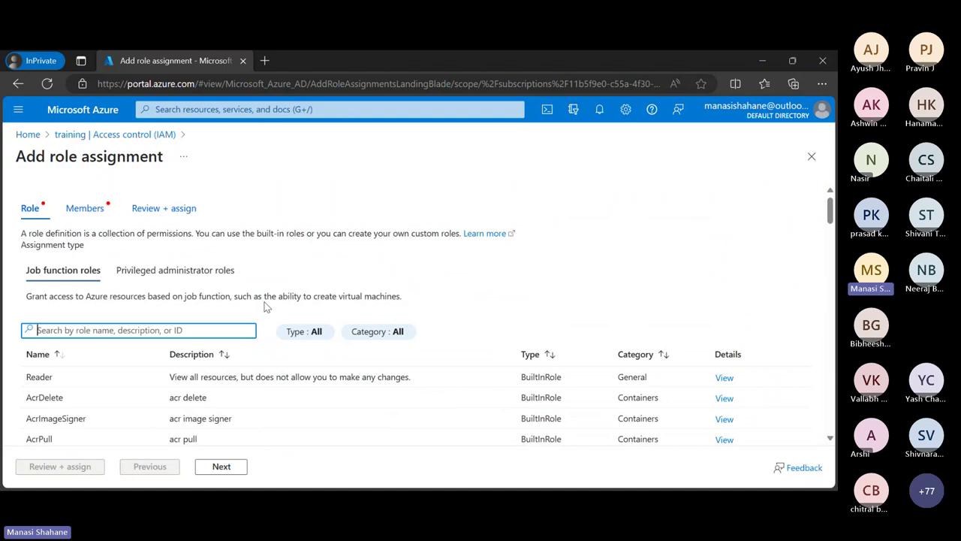
pyautogui.click(516, 266)
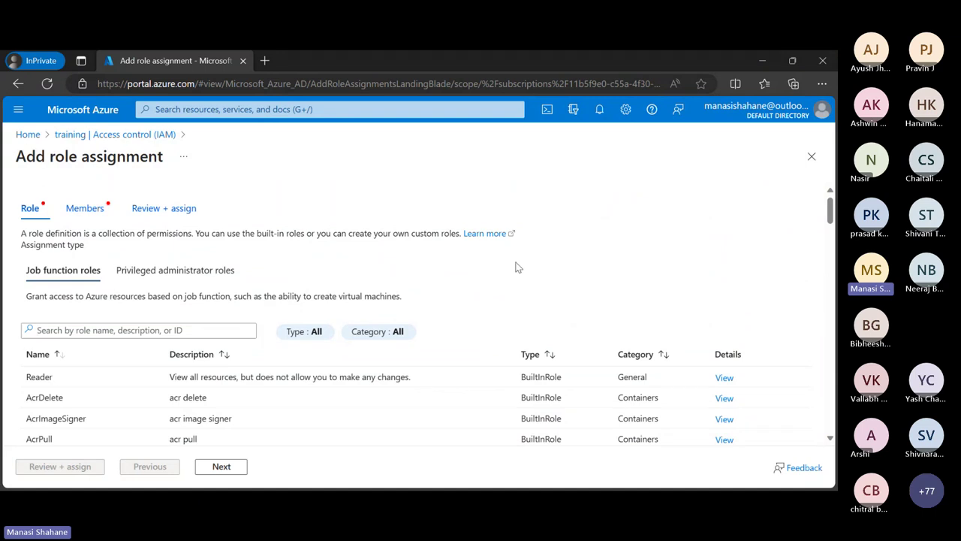
# Display the privileged administrator roles and review the list, including Owner, Contributor and User Access Administrator.
pyautogui.click(190, 281)
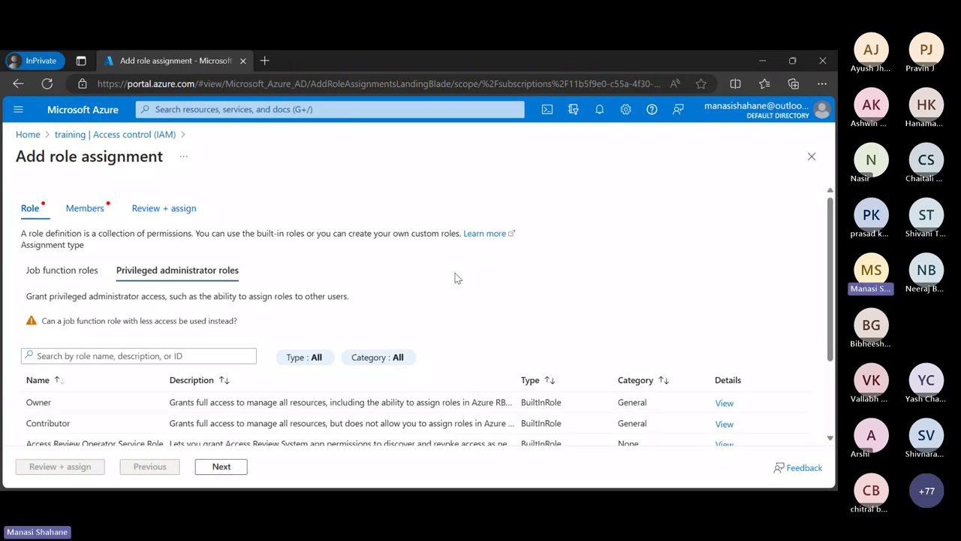
pyautogui.scroll(-1, 456, 300)
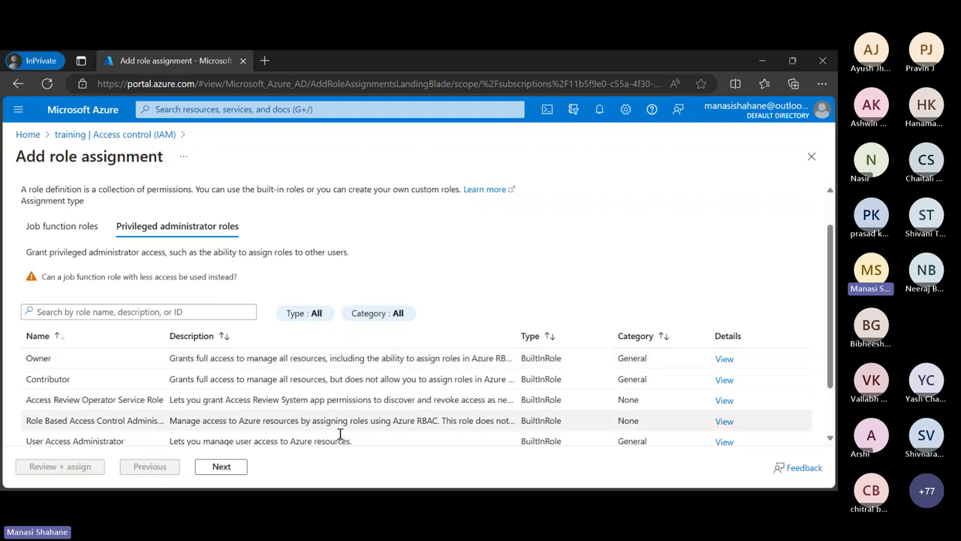
pyautogui.scroll(-2, 349, 385)
pyautogui.scroll(1, 349, 384)
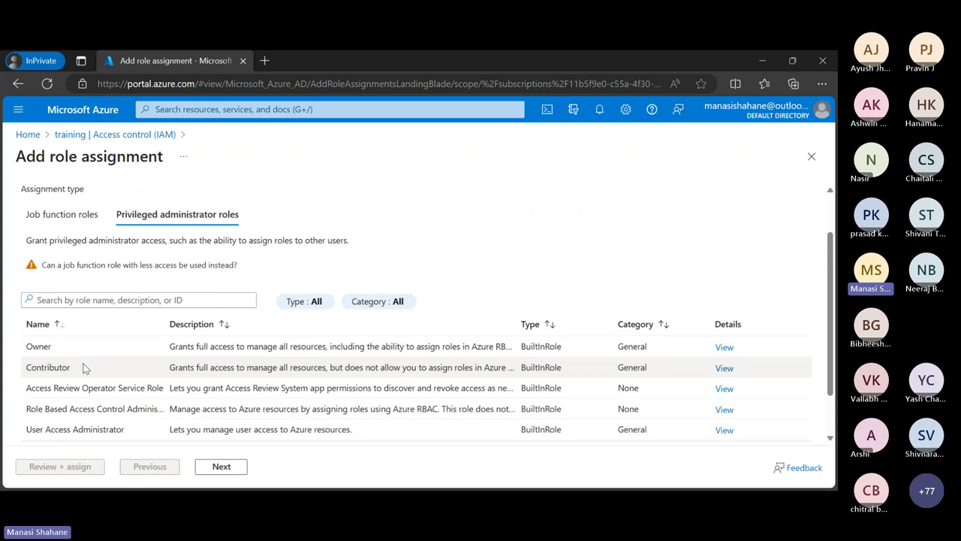
pyautogui.scroll(-1, 85, 367)
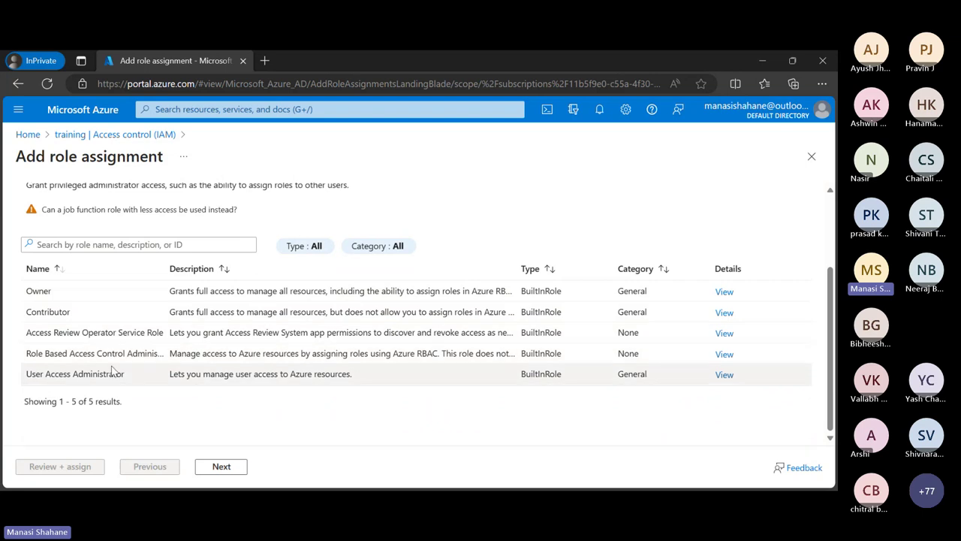
pyautogui.scroll(2, 113, 370)
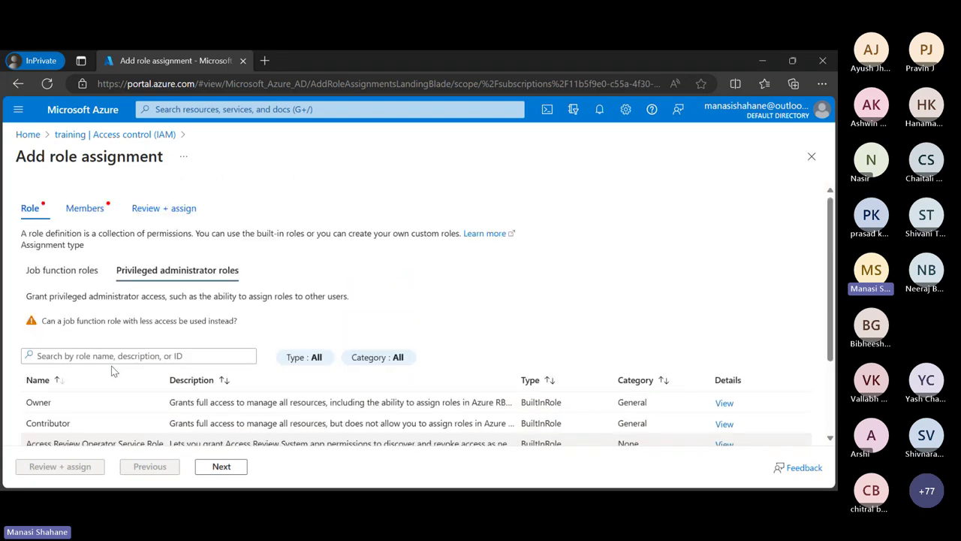
# Switch back to the job function roles, look through them, and close the role assignment form without assigning a role.
pyautogui.click(71, 276)
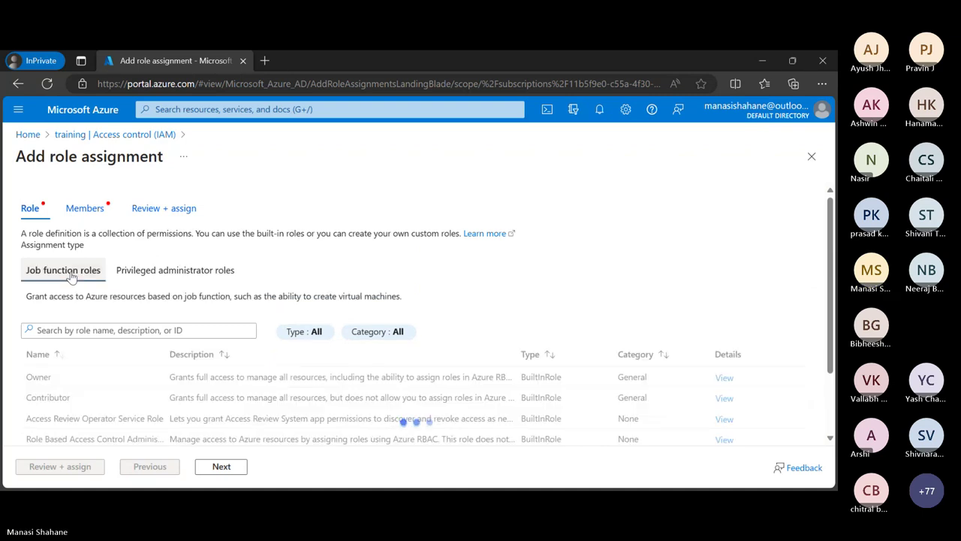
pyautogui.scroll(-1, 102, 425)
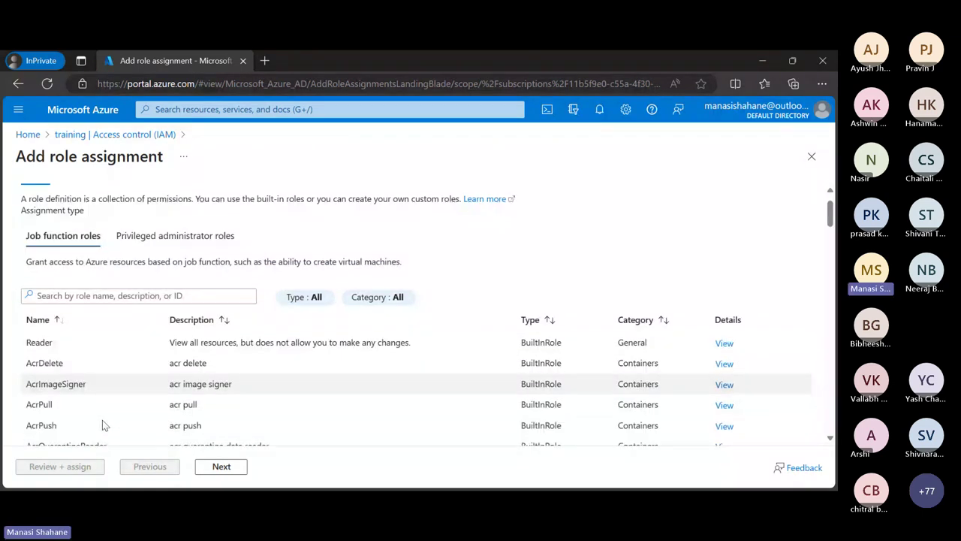
pyautogui.scroll(-3, 102, 419)
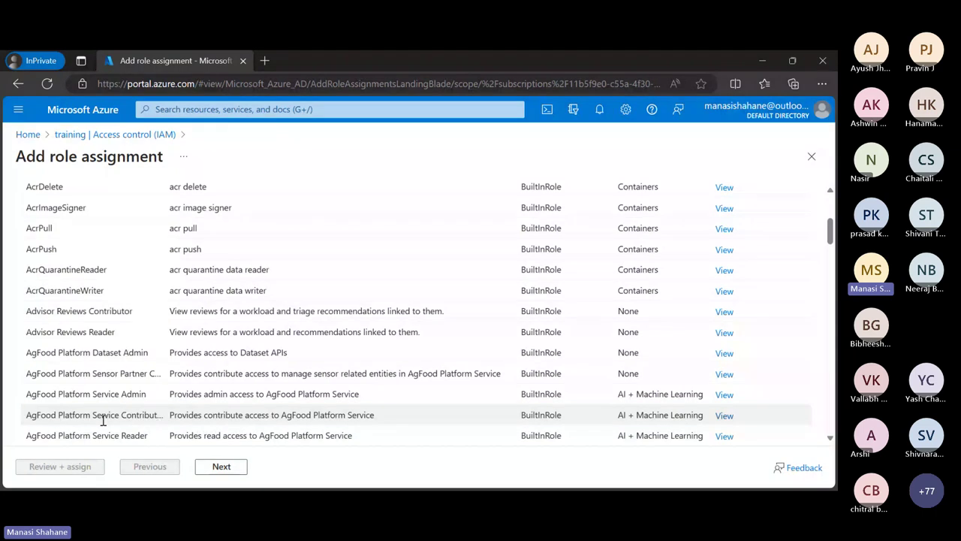
pyautogui.scroll(4, 103, 420)
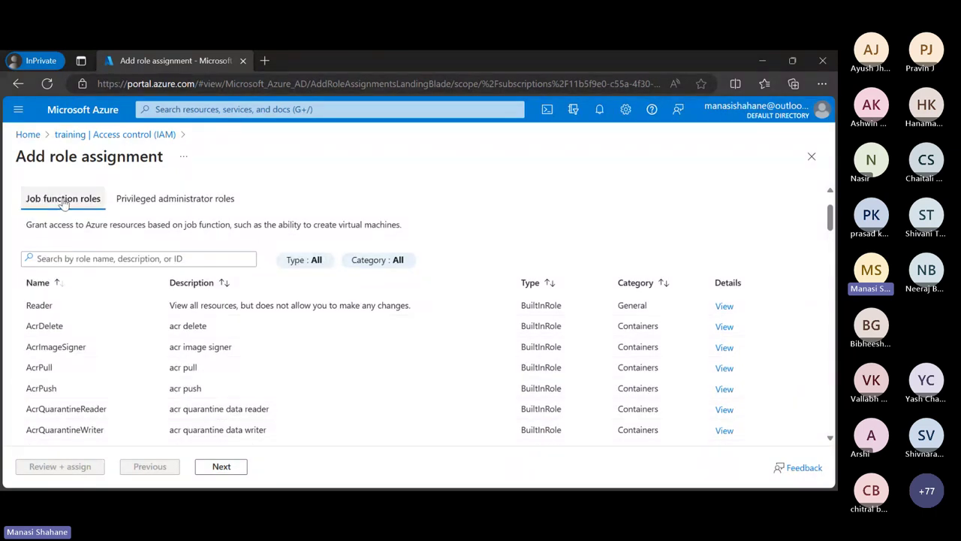
pyautogui.click(812, 157)
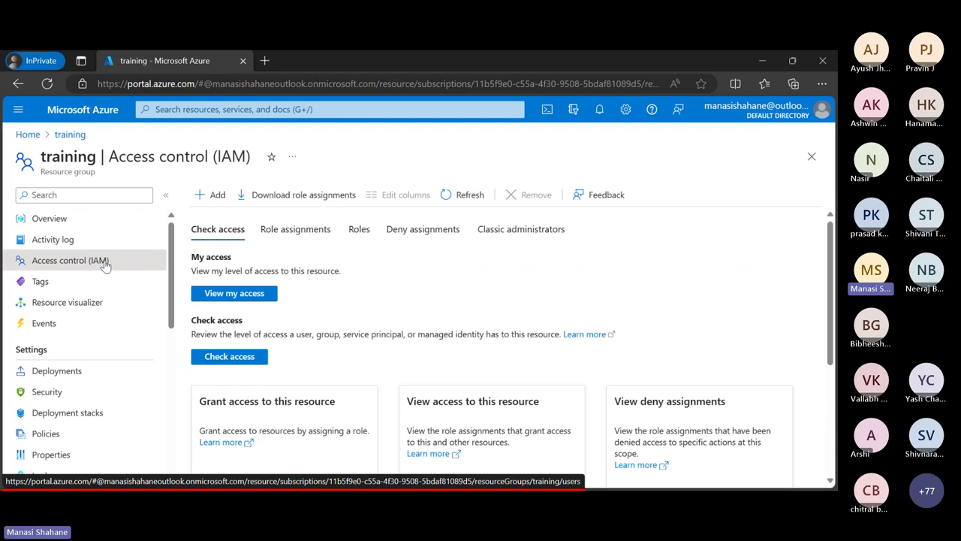
# Go to the portal's subscriptions and open the access control (IAM) page of the MSDN Platforms Subscription.
pyautogui.click(27, 135)
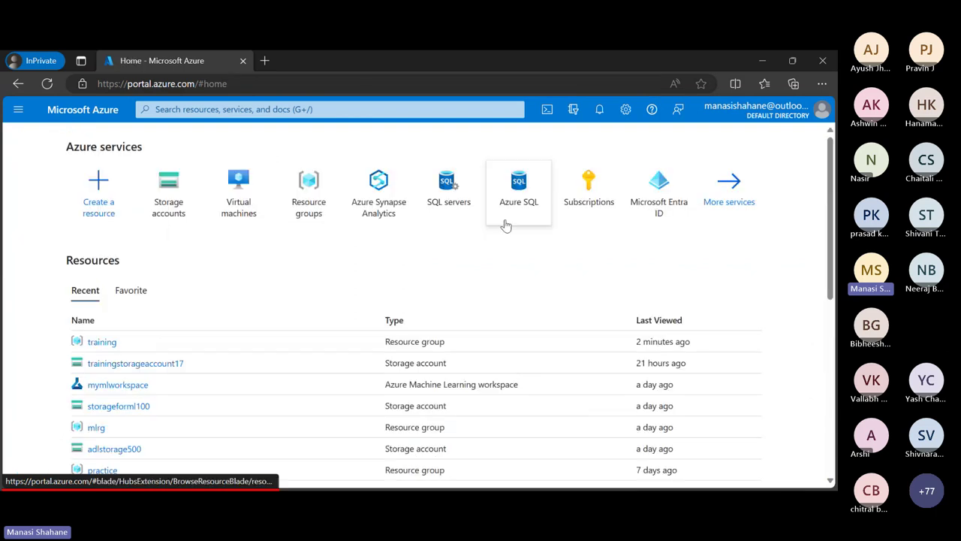
pyautogui.click(580, 202)
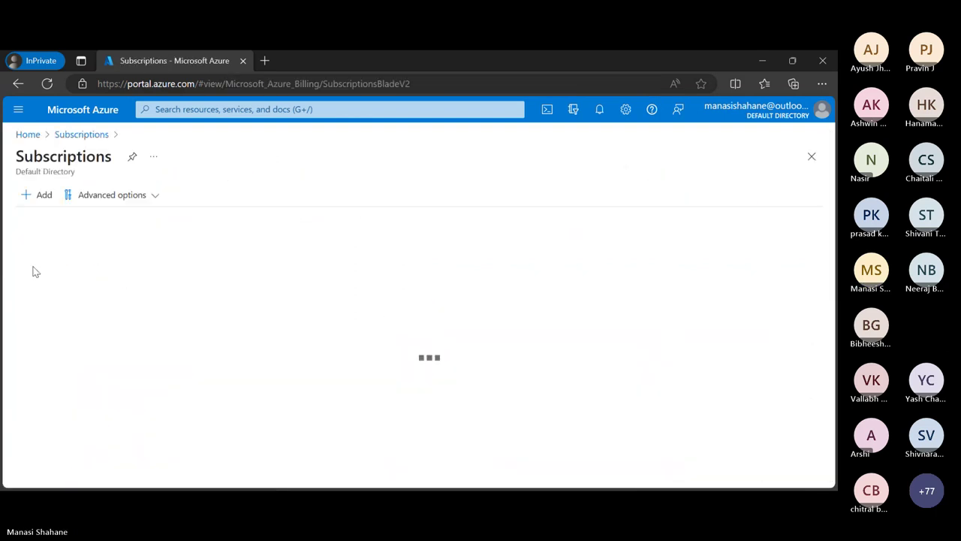
pyautogui.click(59, 279)
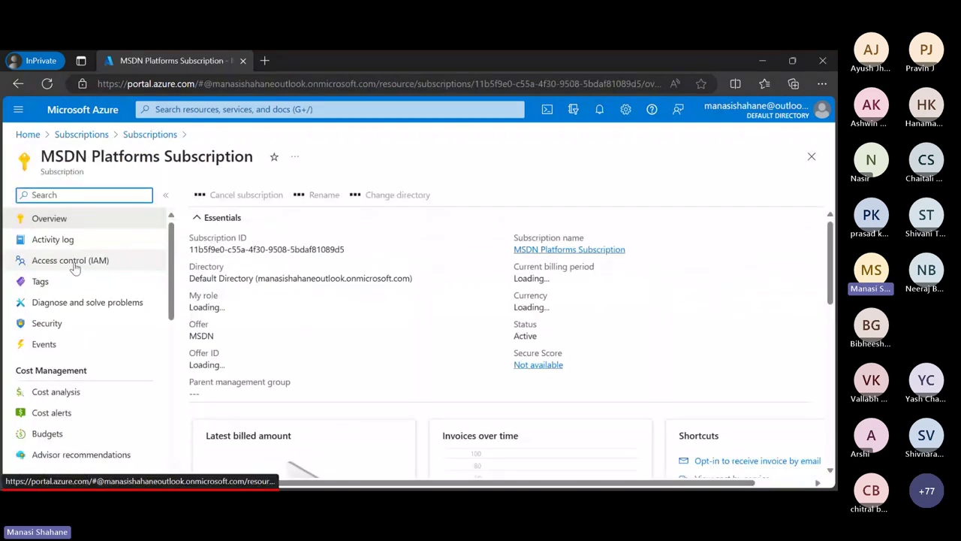
pyautogui.click(75, 266)
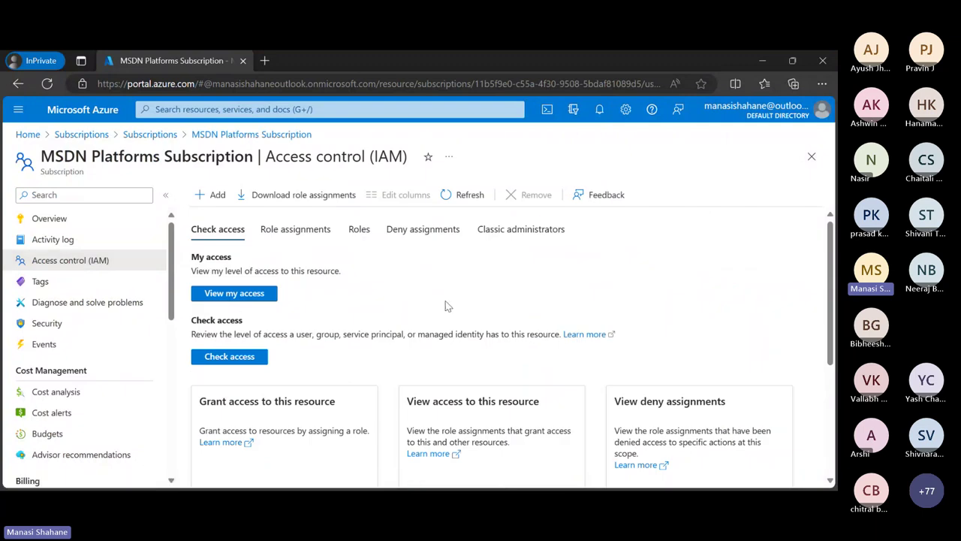
# Look over the subscription's access control page and return through the subscriptions list to the portal home page.
pyautogui.scroll(-1, 445, 305)
pyautogui.scroll(1, 445, 306)
pyautogui.click(143, 138)
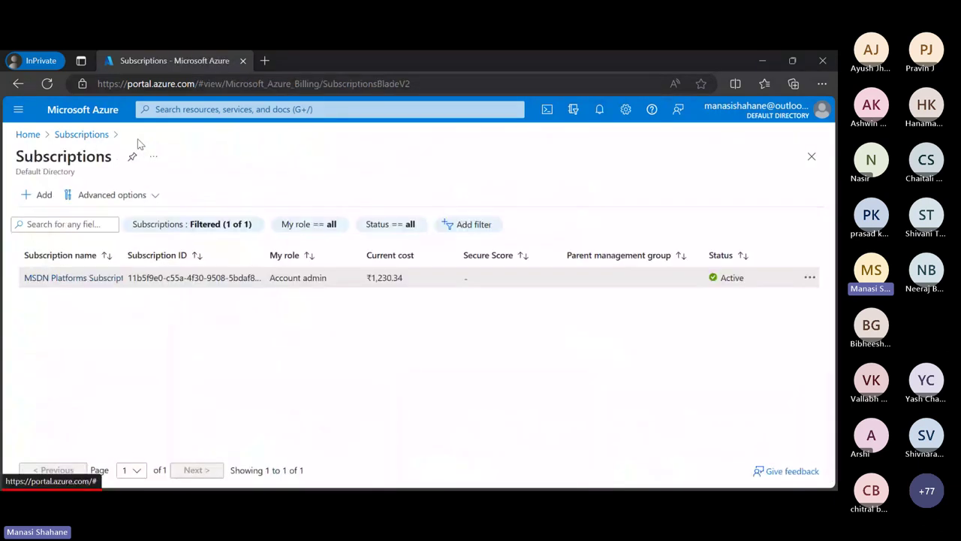
pyautogui.click(28, 135)
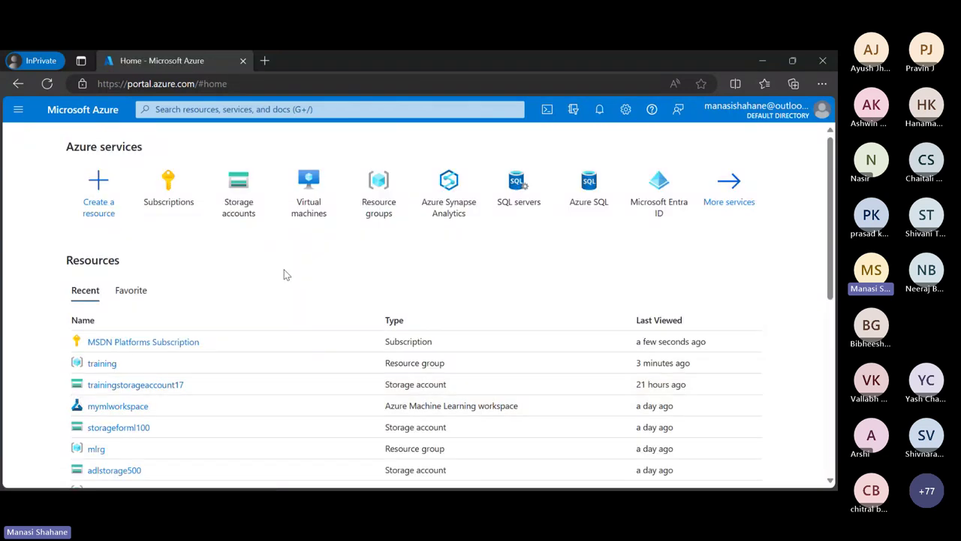
# Go to the access control (IAM) page of the trainingstorageaccount17 storage account and start a new role assignment.
pyautogui.click(139, 385)
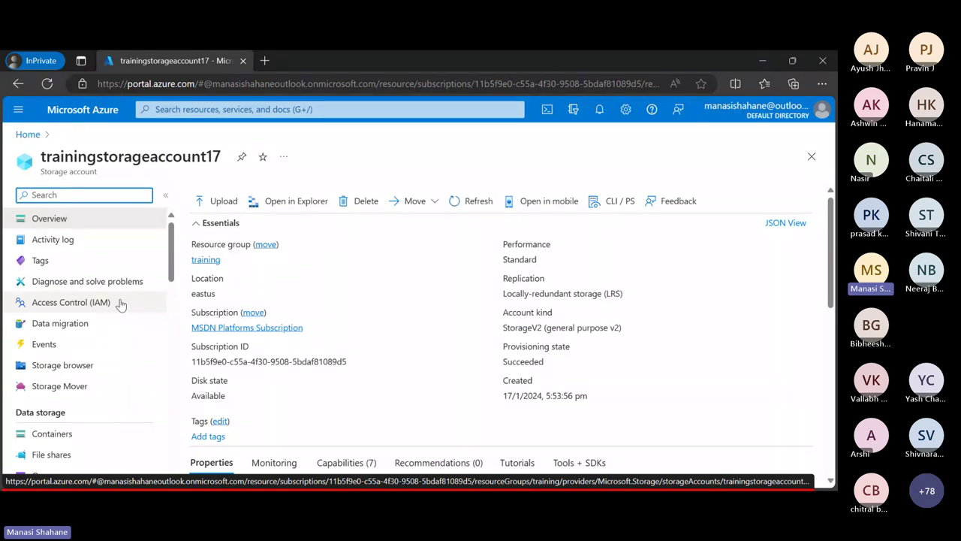
pyautogui.click(119, 302)
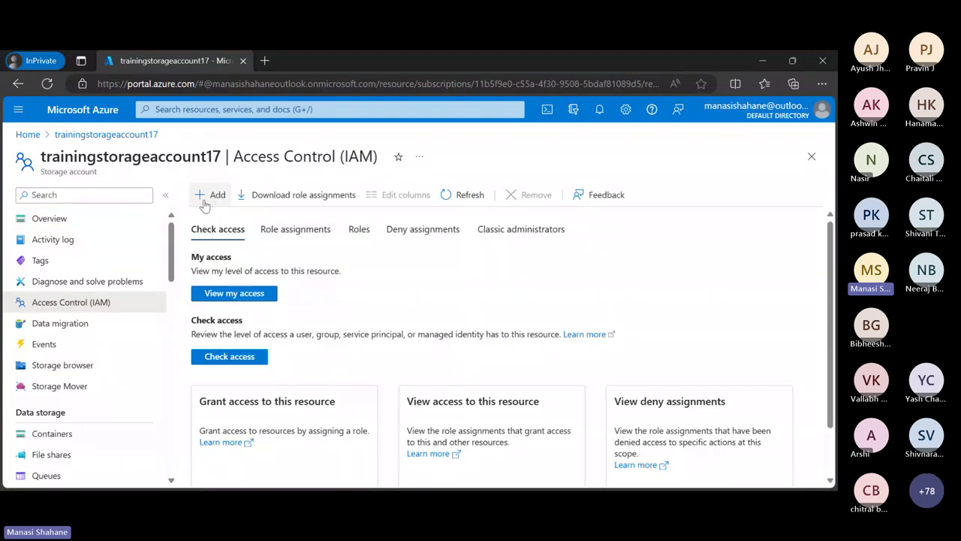
pyautogui.click(211, 197)
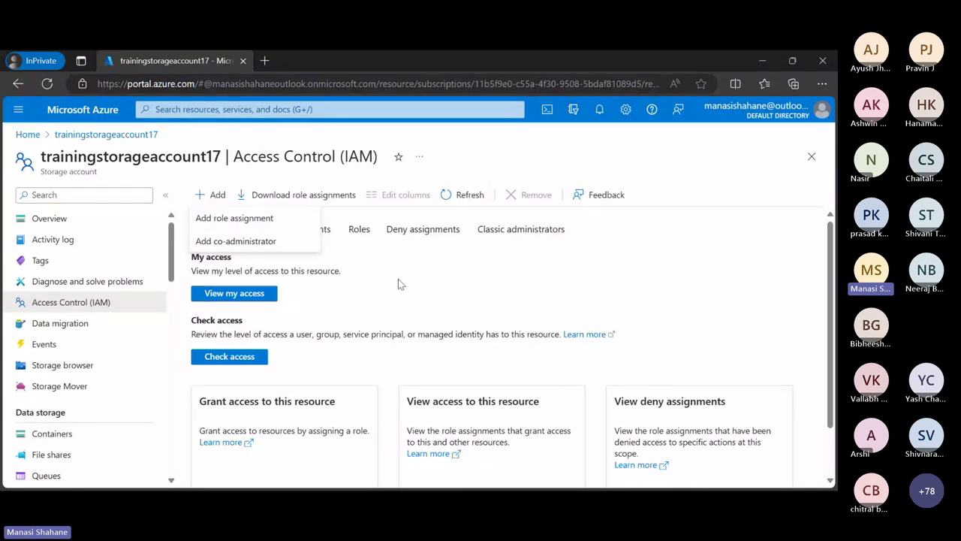
pyautogui.click(270, 220)
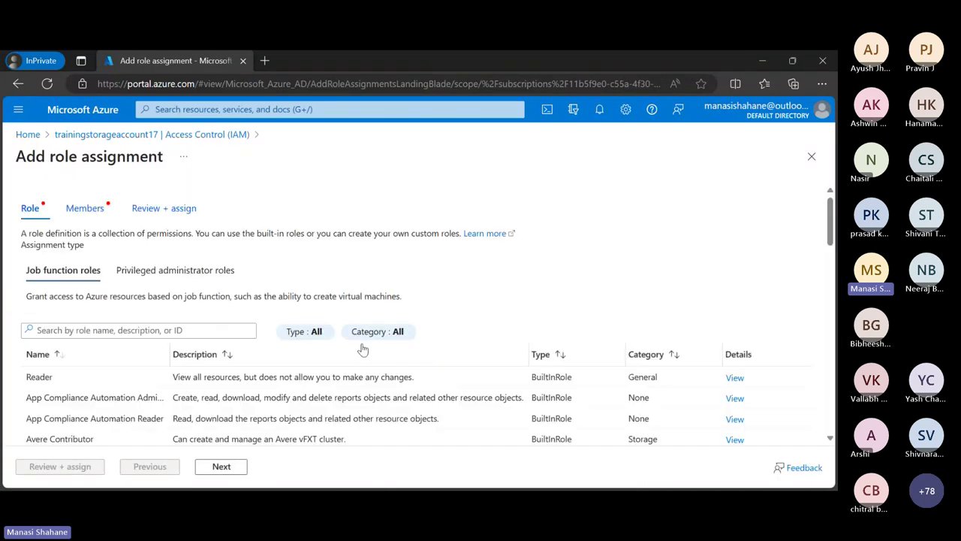
# Look through the storage account's job function roles, including the blob, file, queue and table data roles, and return to the portal home page.
pyautogui.scroll(-8, 152, 396)
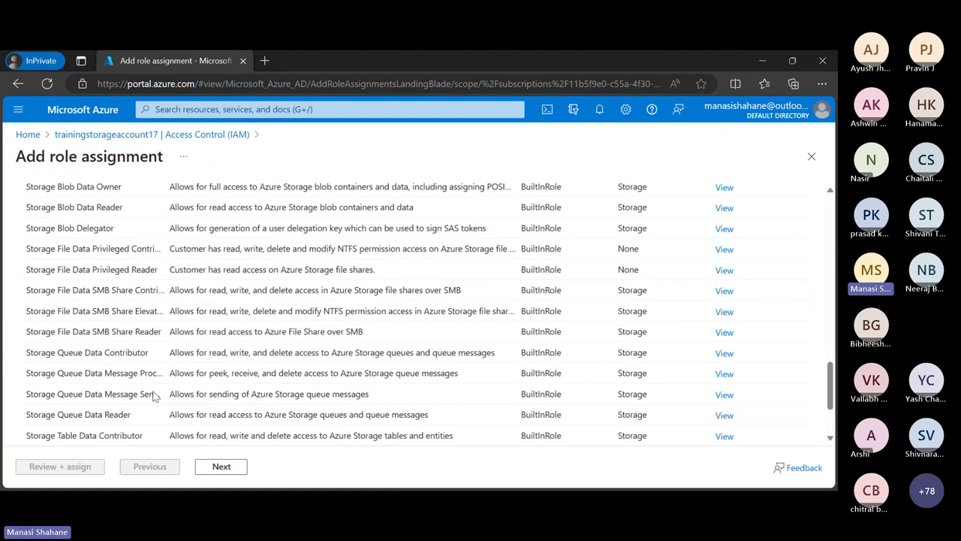
pyautogui.scroll(7, 153, 395)
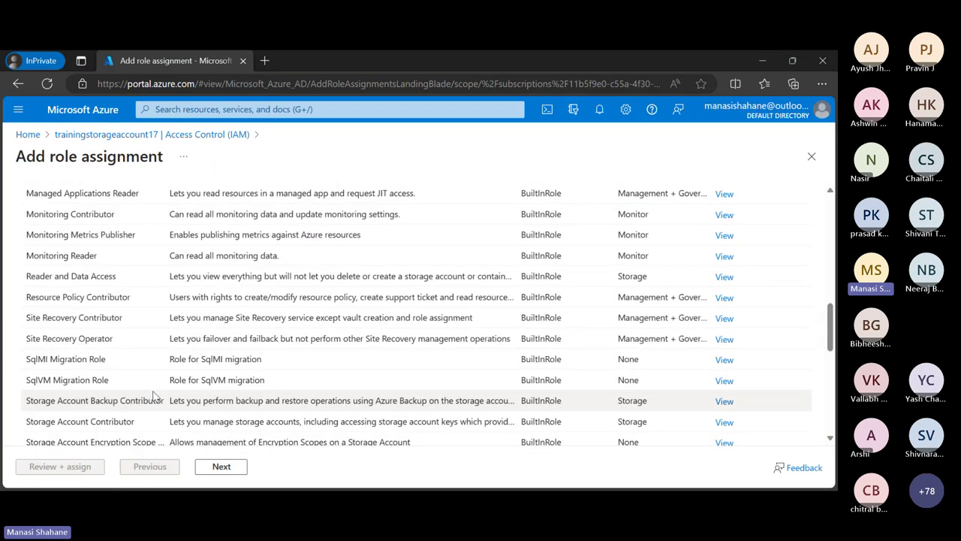
pyautogui.scroll(-3, 112, 391)
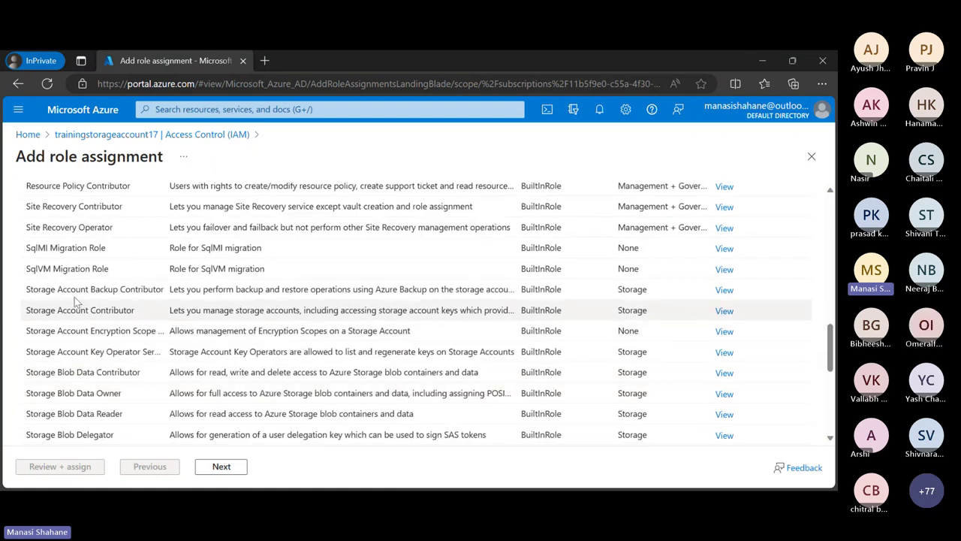
pyautogui.scroll(-4, 78, 359)
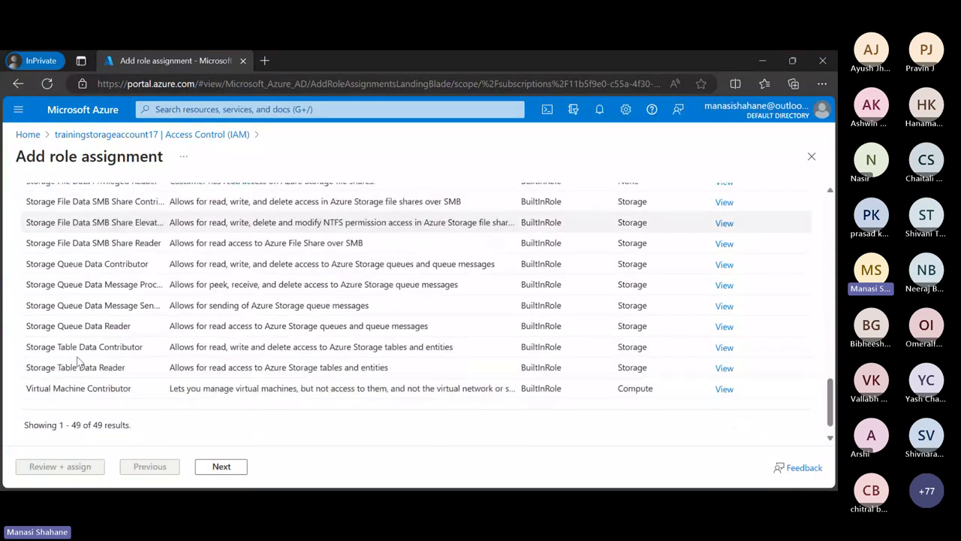
pyautogui.scroll(2, 78, 361)
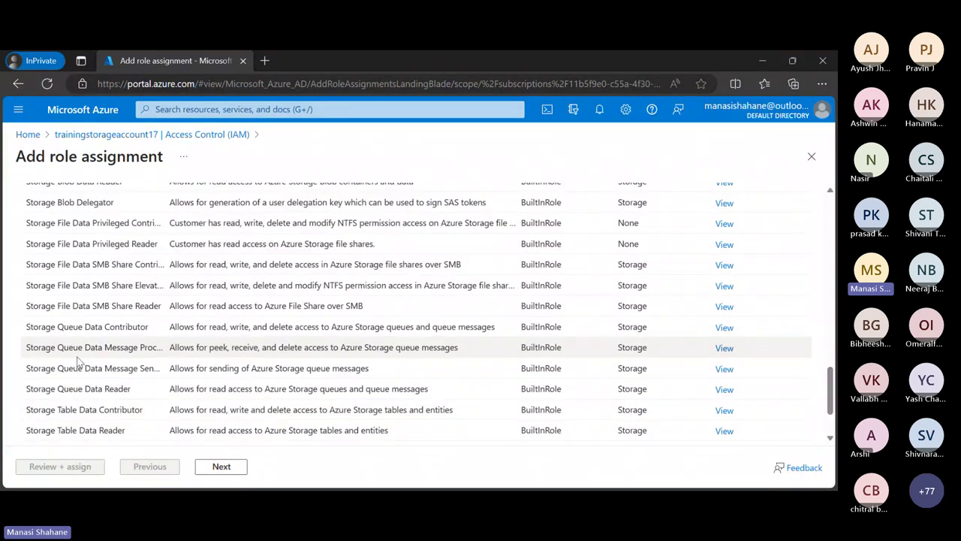
pyautogui.scroll(10, 78, 361)
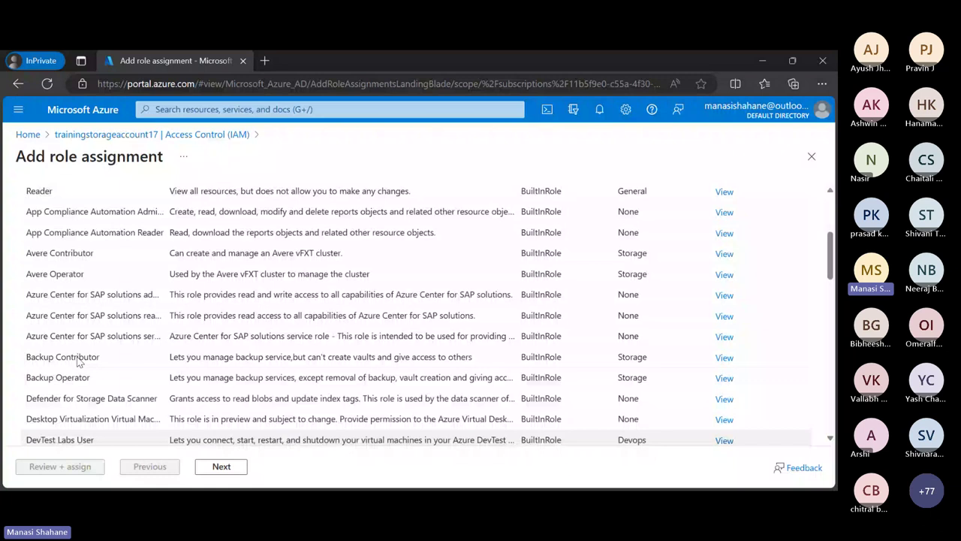
pyautogui.scroll(3, 78, 359)
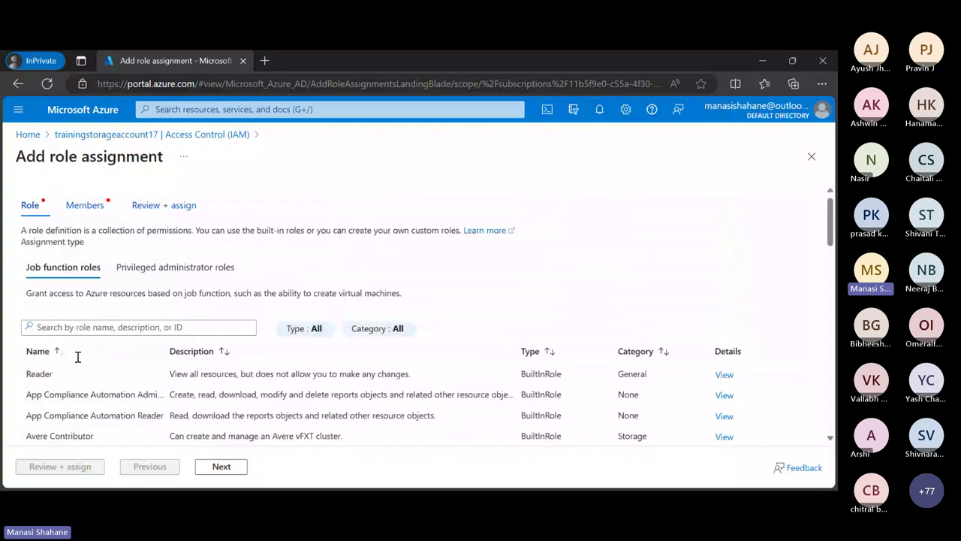
pyautogui.click(28, 134)
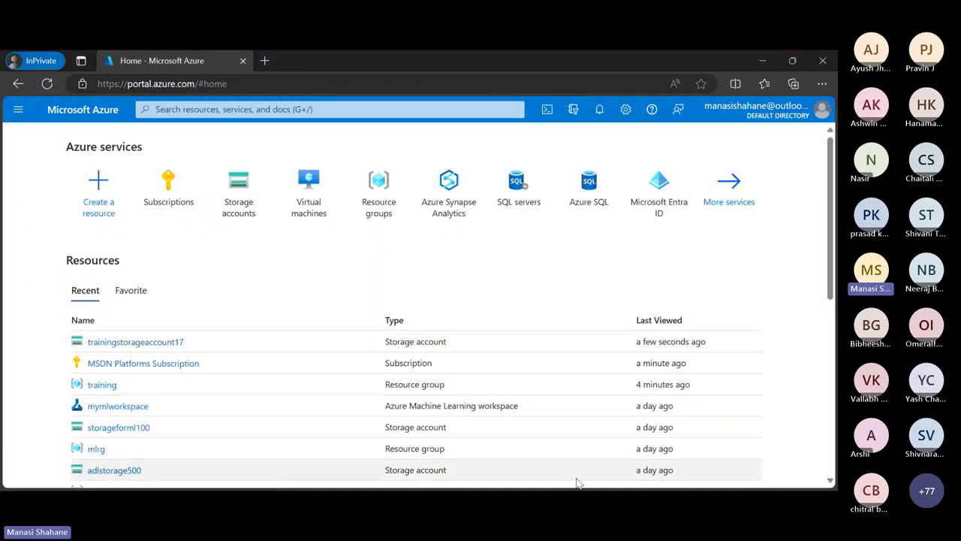
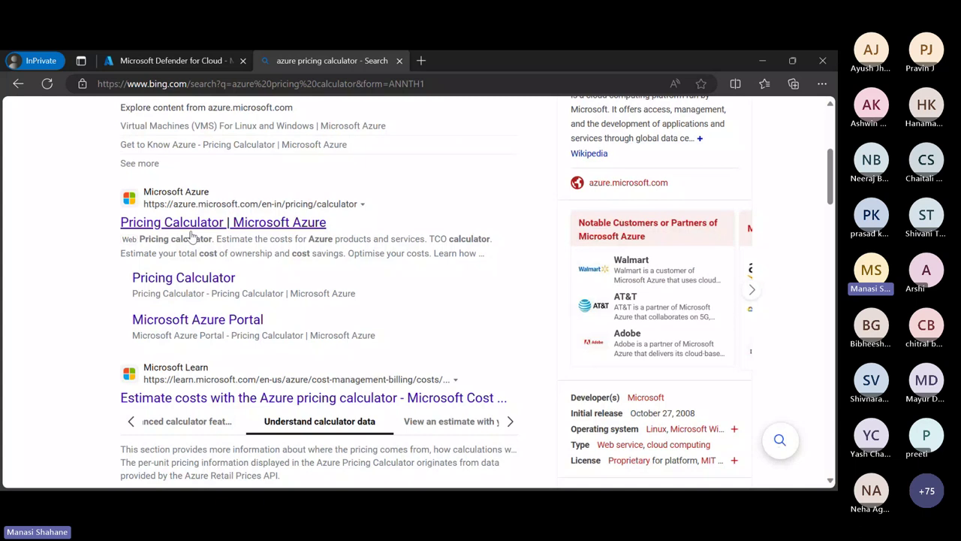
# Open the Azure Pricing Calculator from the search results and look through its product categories and featured products.
pyautogui.click(191, 225)
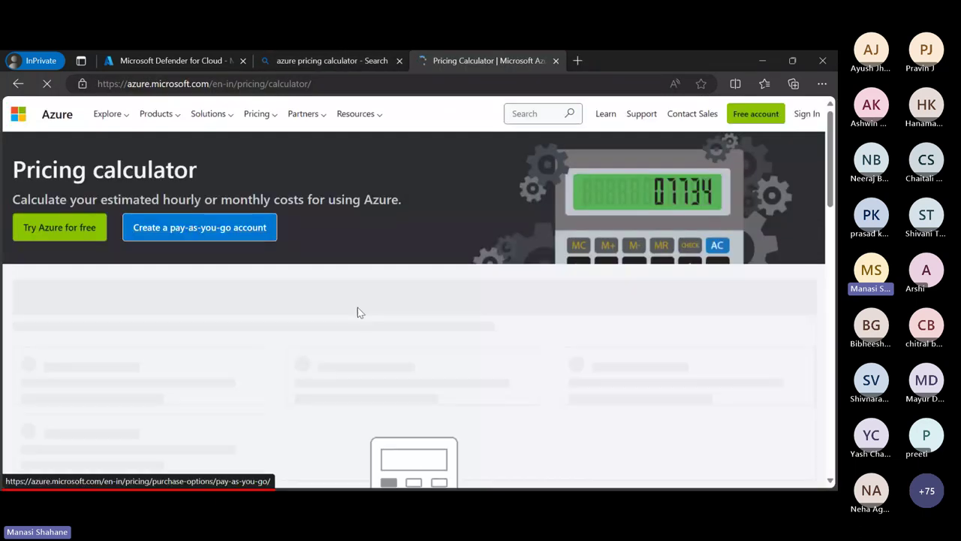
pyautogui.scroll(-4, 370, 315)
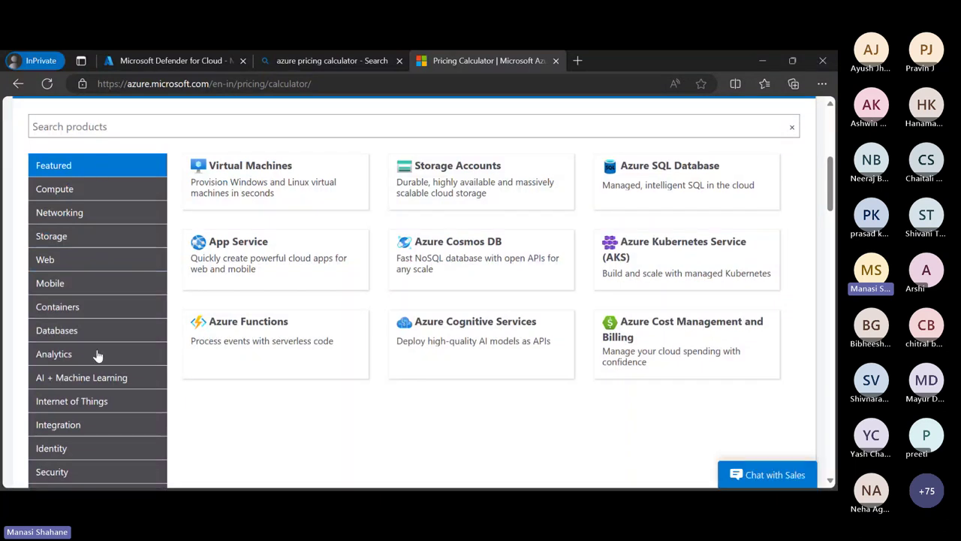
pyautogui.scroll(-2, 97, 353)
pyautogui.scroll(1, 97, 353)
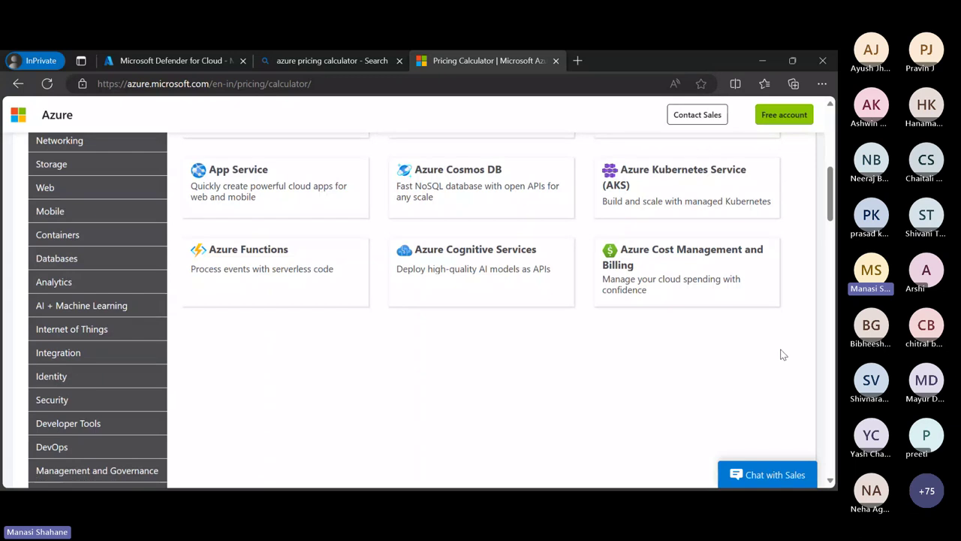
pyautogui.scroll(2, 374, 416)
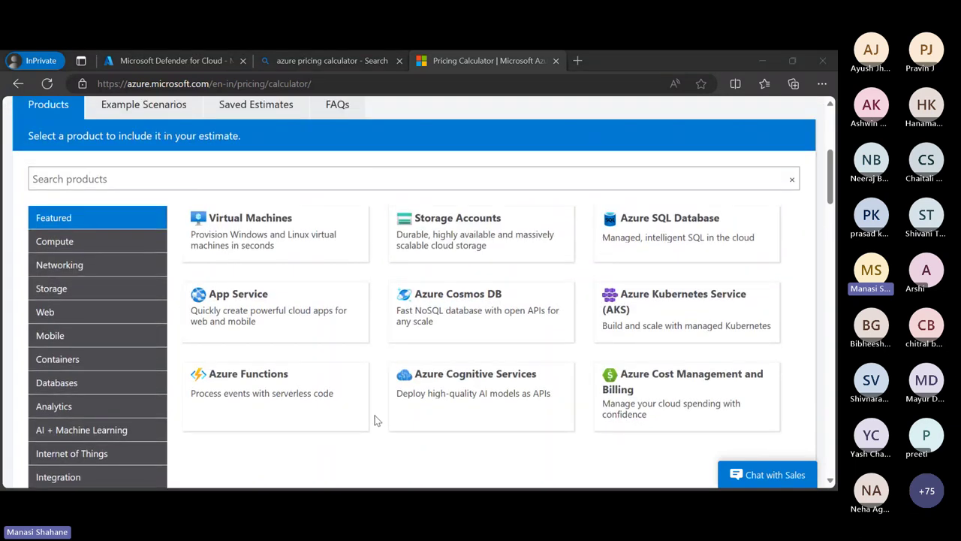
# Add Virtual Machines to the estimate, go to its configuration and dismiss the limited time offer.
pyautogui.click(287, 235)
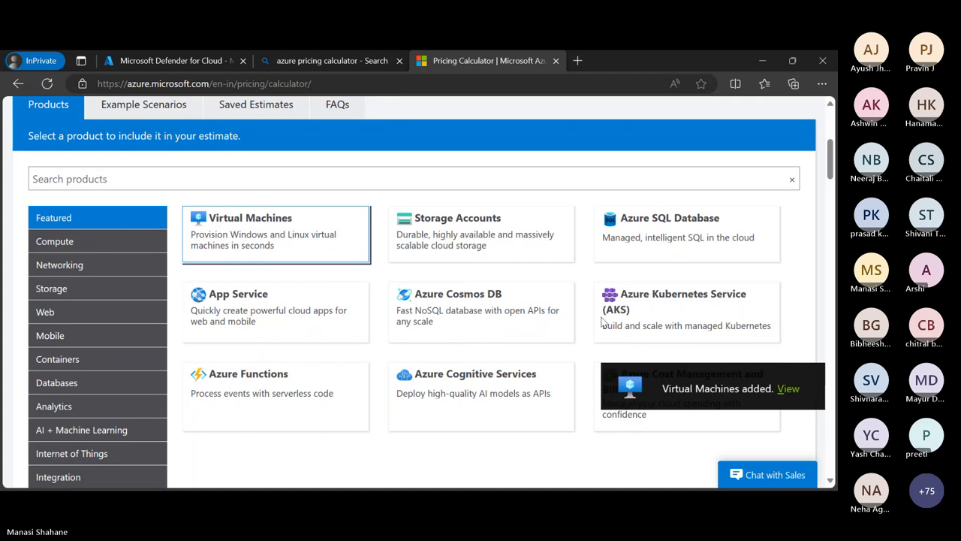
pyautogui.click(782, 388)
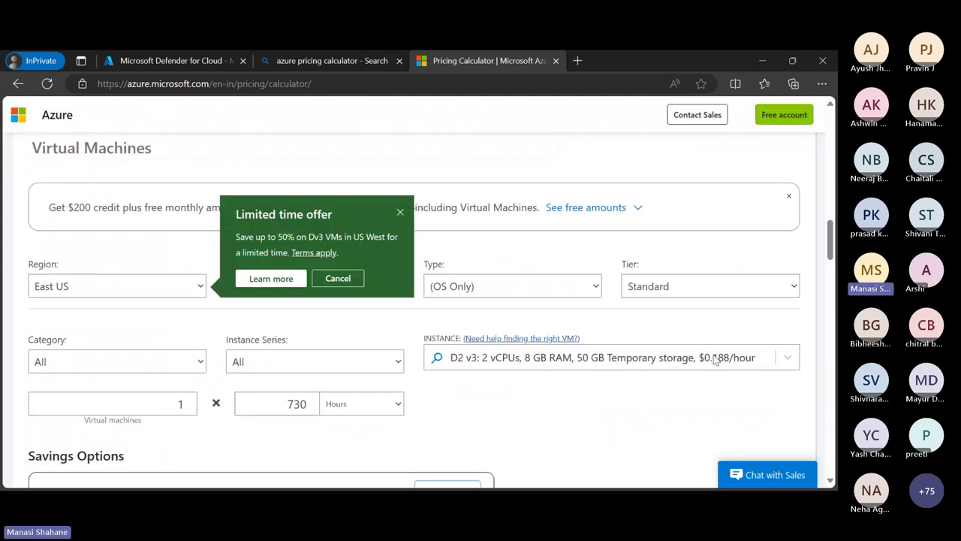
pyautogui.click(398, 211)
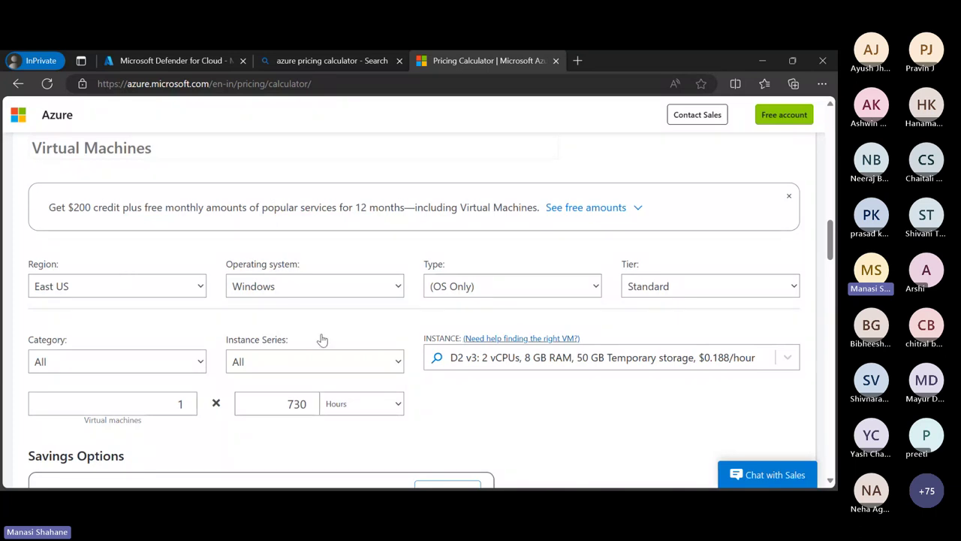
# Check the available operating system, tier and type options for the virtual machine without changing them.
pyautogui.click(399, 291)
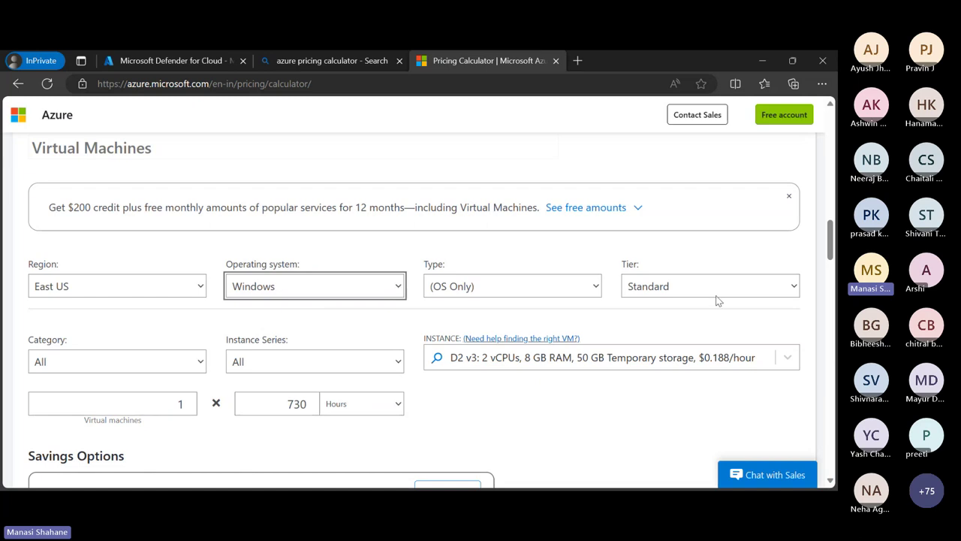
pyautogui.click(796, 293)
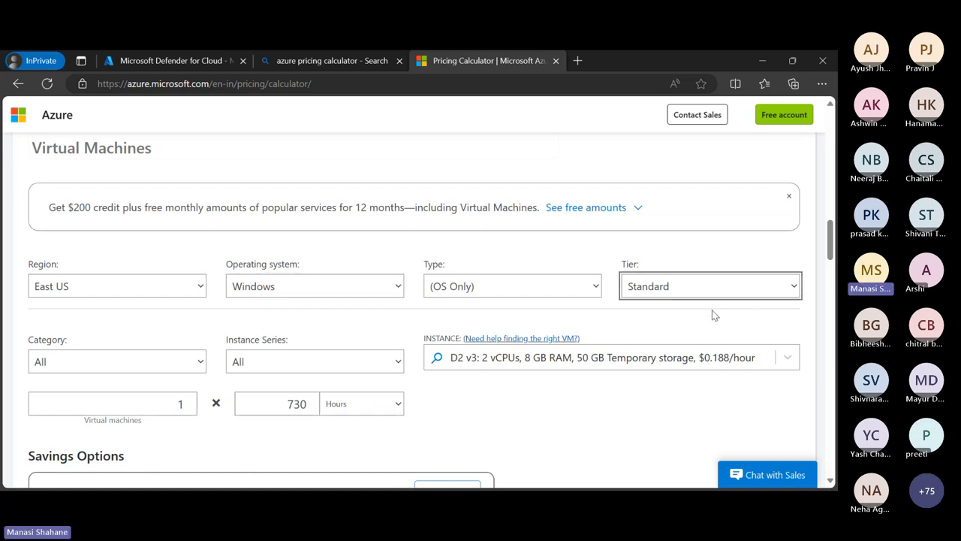
pyautogui.click(605, 420)
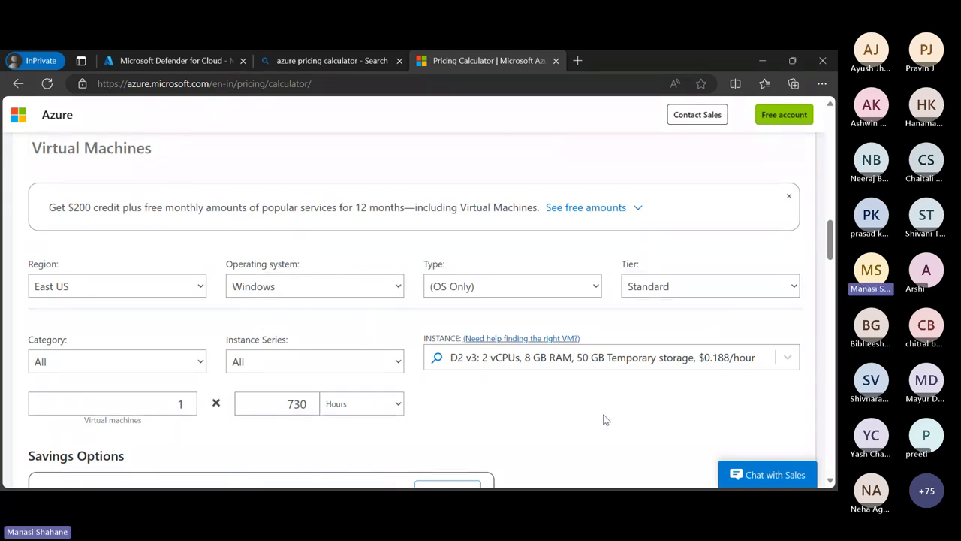
pyautogui.click(597, 293)
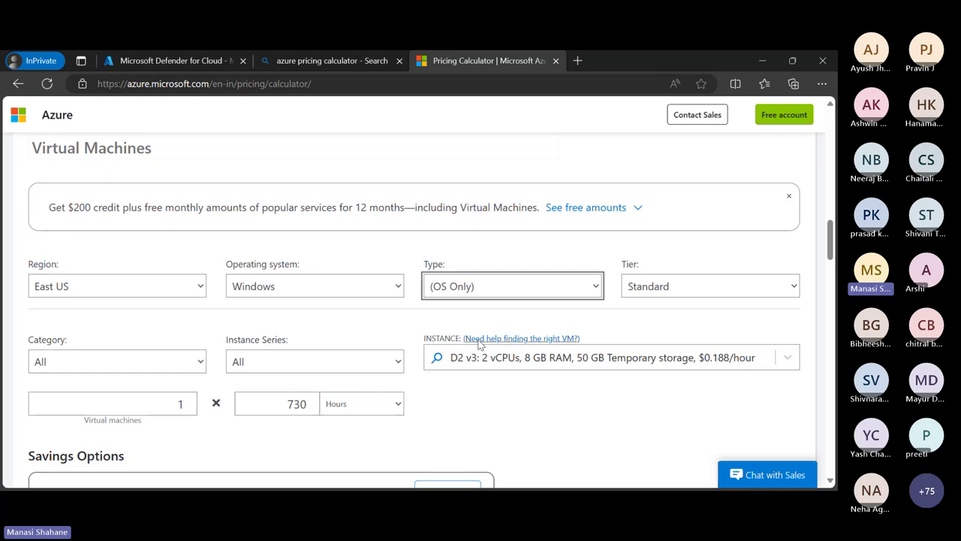
pyautogui.click(527, 388)
pyautogui.scroll(-1, 526, 388)
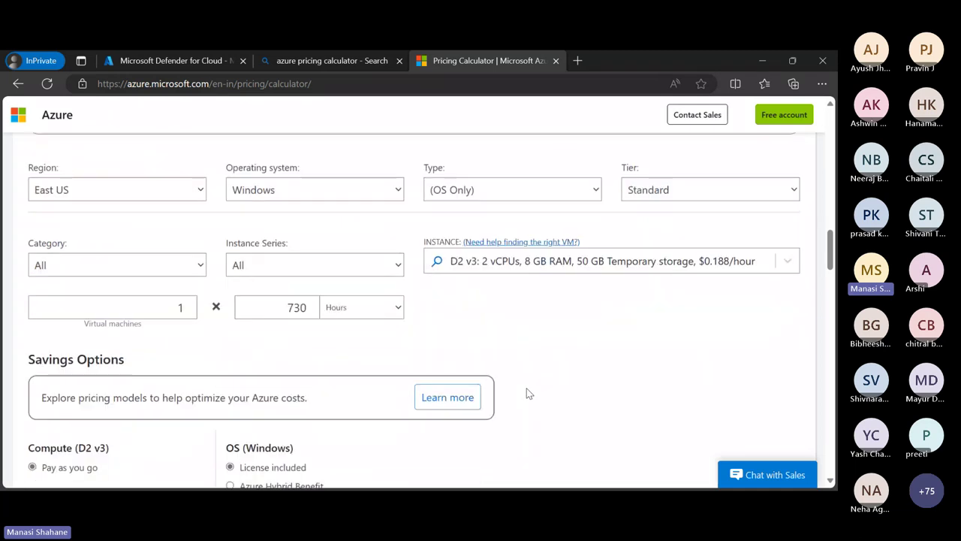
# Check the virtual machine category and instance series options, leaving both set to All.
pyautogui.click(201, 266)
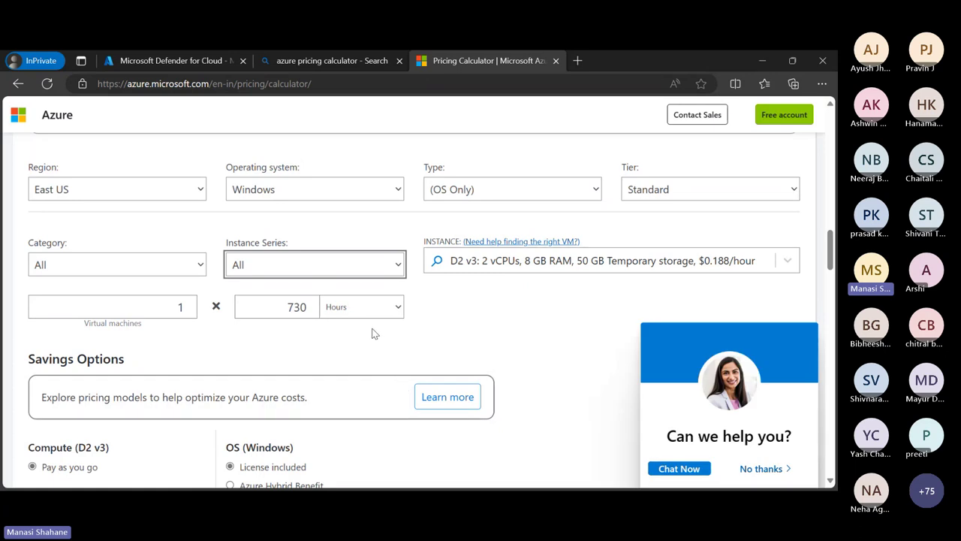
pyautogui.click(506, 313)
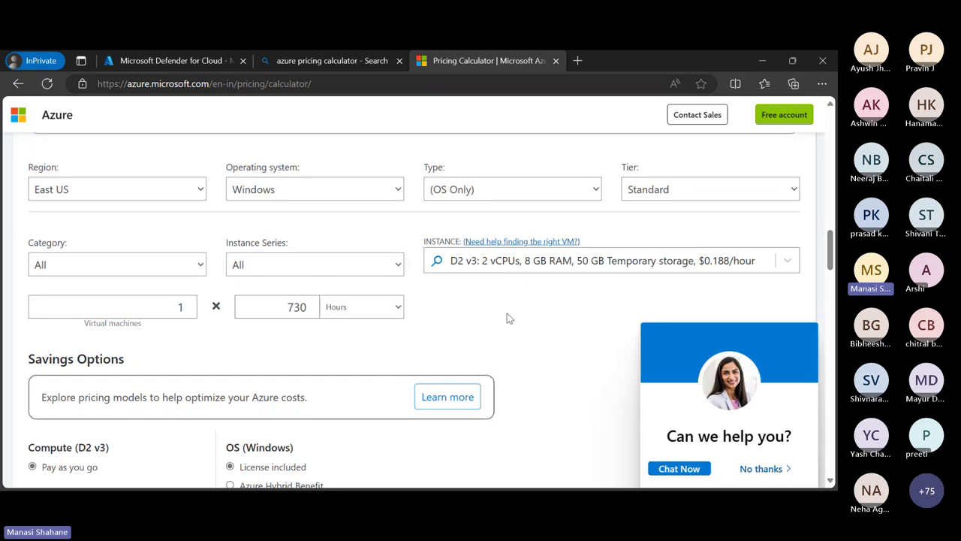
pyautogui.click(400, 274)
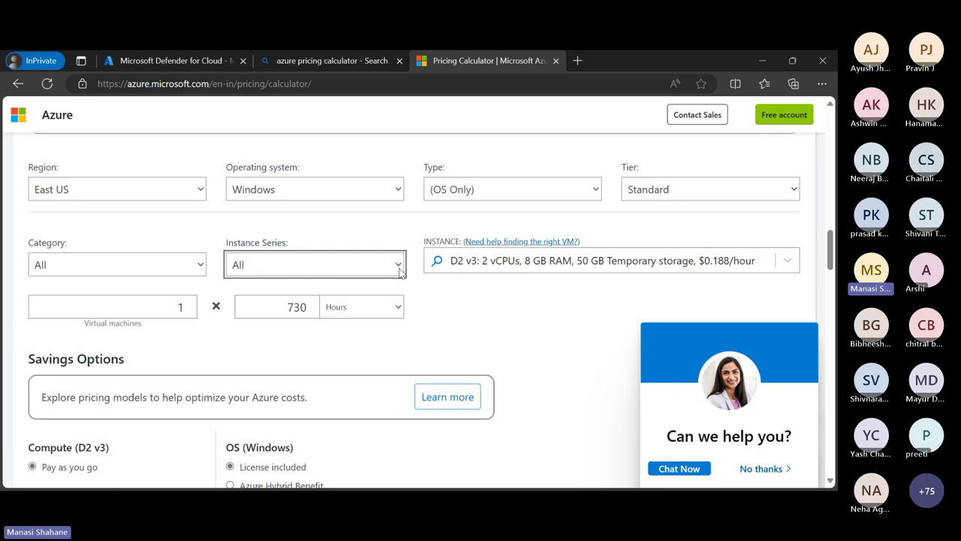
pyautogui.click(472, 332)
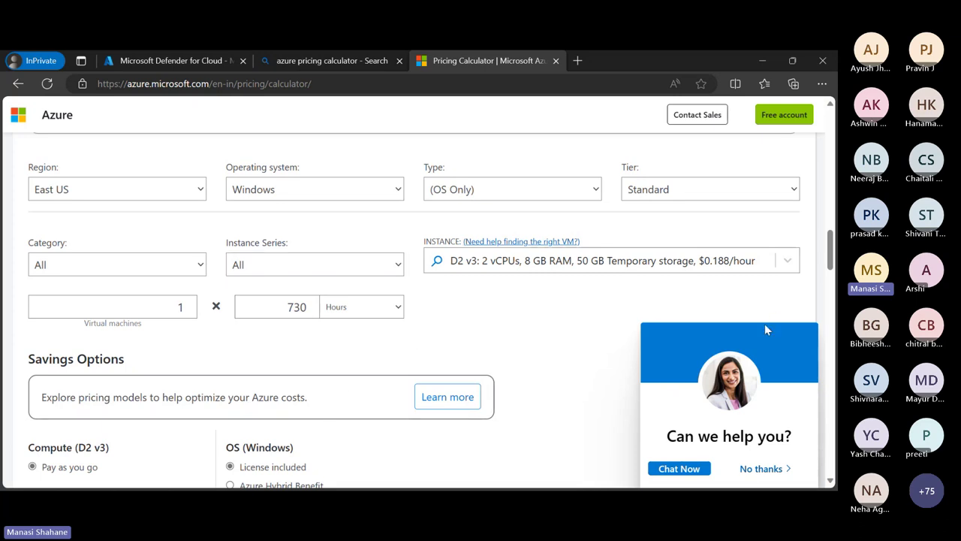
# Dismiss the sales chat offer and browse the virtual machine instance sizes and hourly prices without choosing another instance.
pyautogui.click(787, 260)
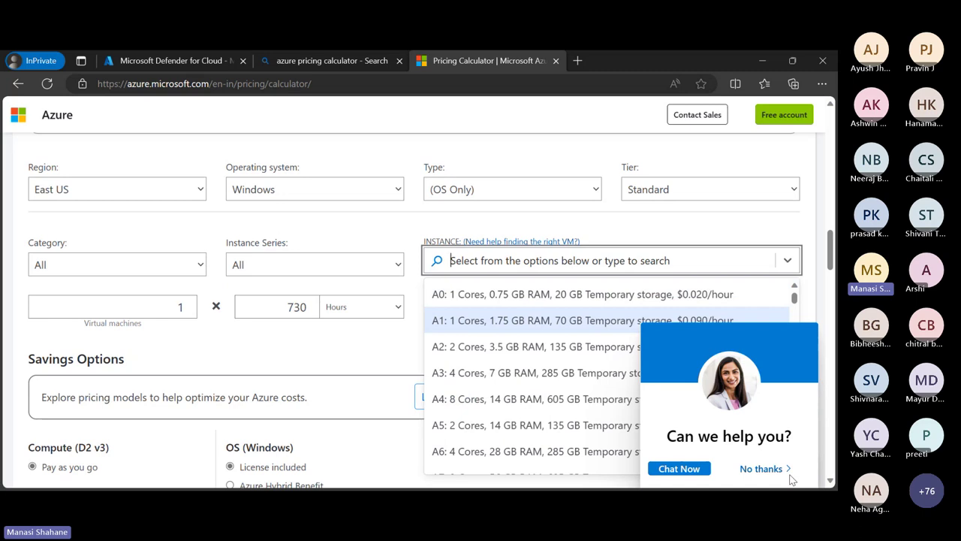
pyautogui.click(789, 473)
pyautogui.click(789, 260)
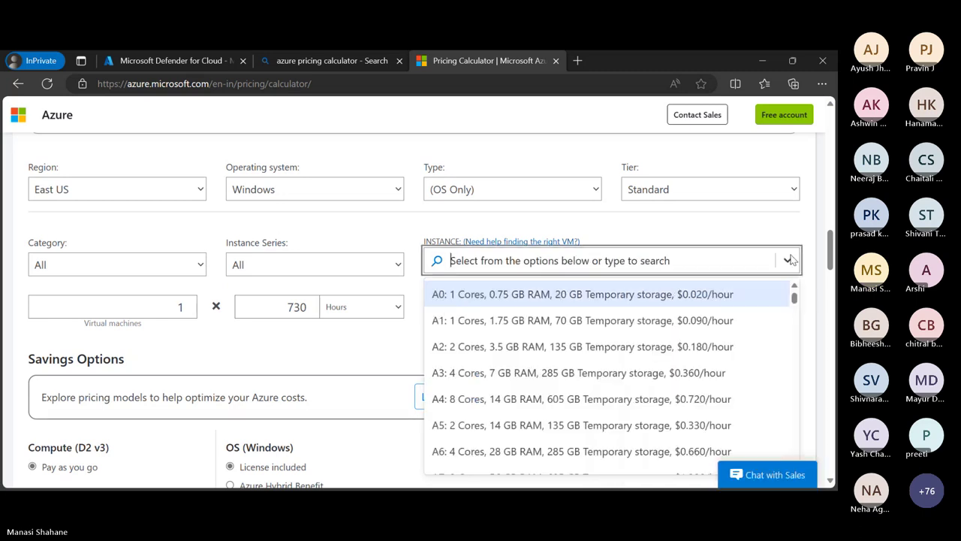
pyautogui.scroll(-3, 626, 382)
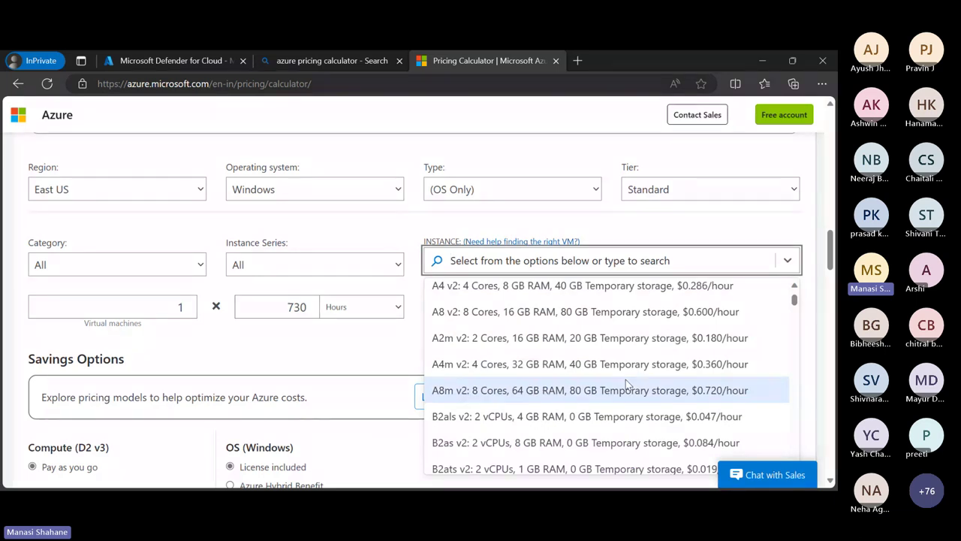
pyautogui.scroll(2, 625, 379)
pyautogui.scroll(2, 627, 385)
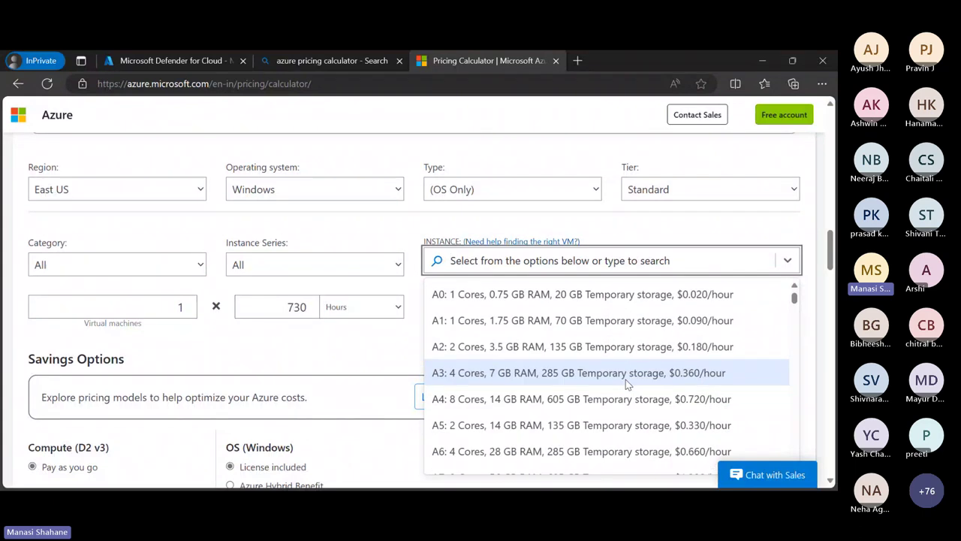
pyautogui.click(622, 239)
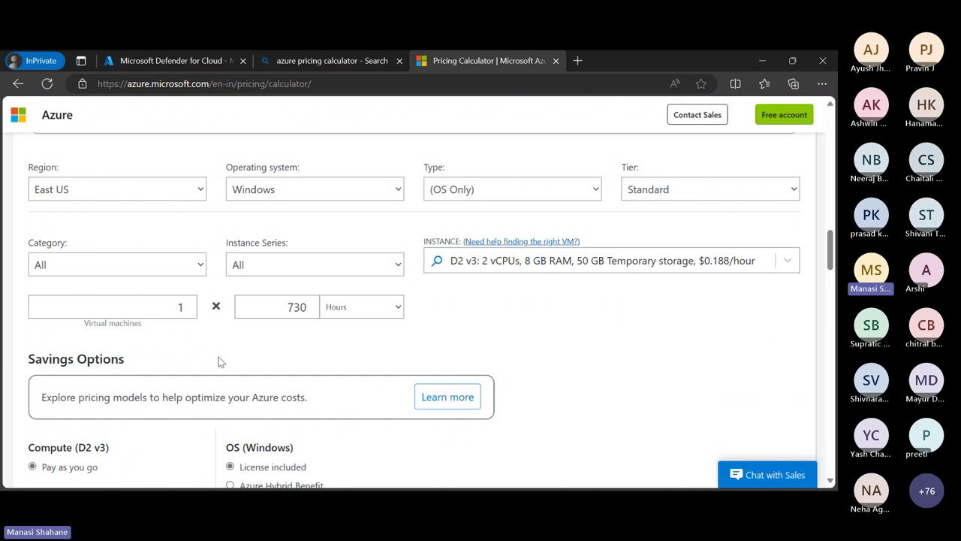
# Set the number of virtual machines in the estimate to 3, keeping 730 hours of usage.
pyautogui.click(179, 306)
pyautogui.press('BackSpace')
pyautogui.click(189, 305)
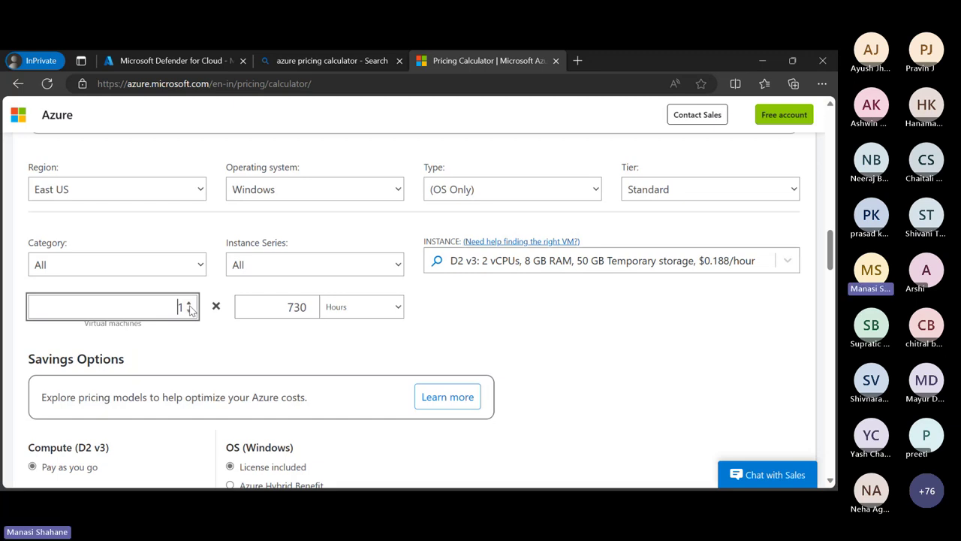
pyautogui.doubleClick(189, 305)
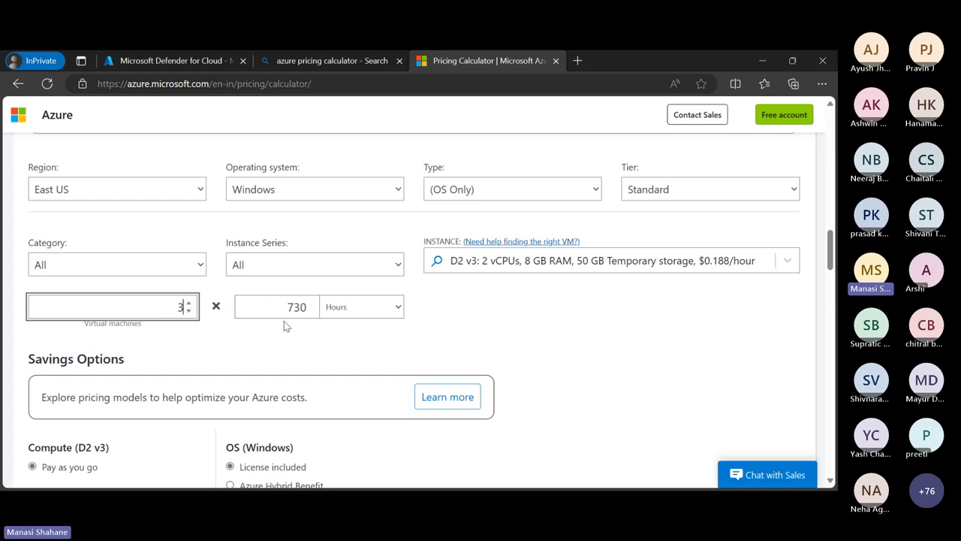
# Set the estimate's currency to India – Rupee (₹) INR.
pyautogui.scroll(-2, 284, 321)
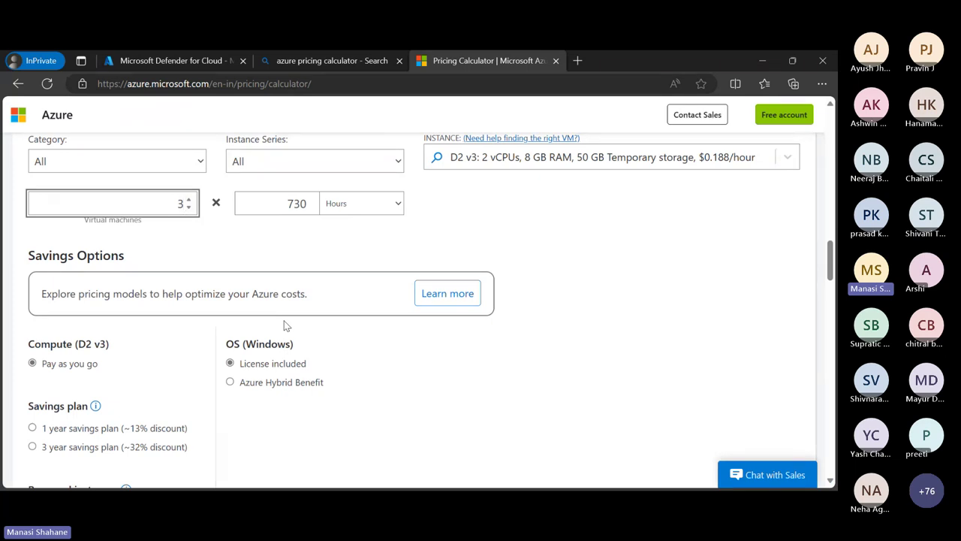
pyautogui.scroll(-1, 284, 321)
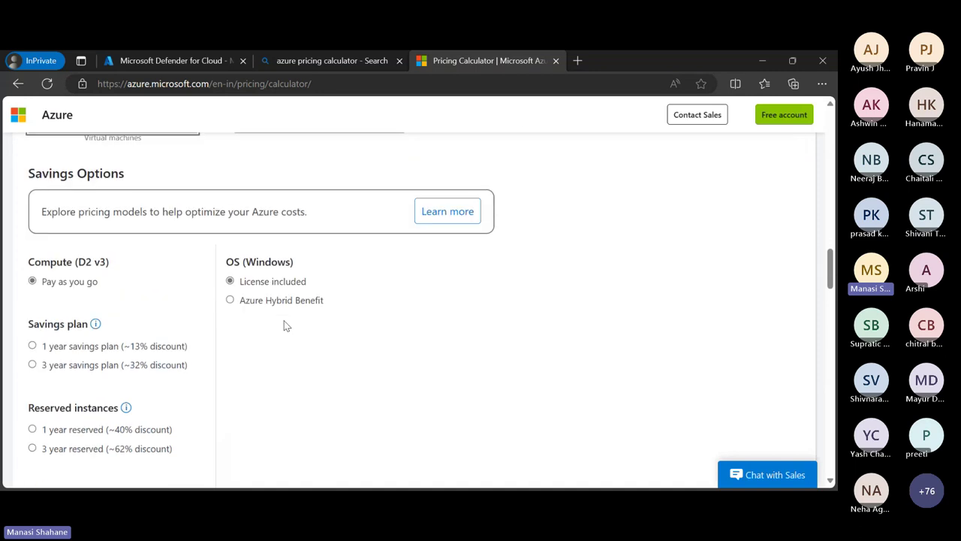
pyautogui.scroll(2, 285, 325)
pyautogui.scroll(-1, 285, 324)
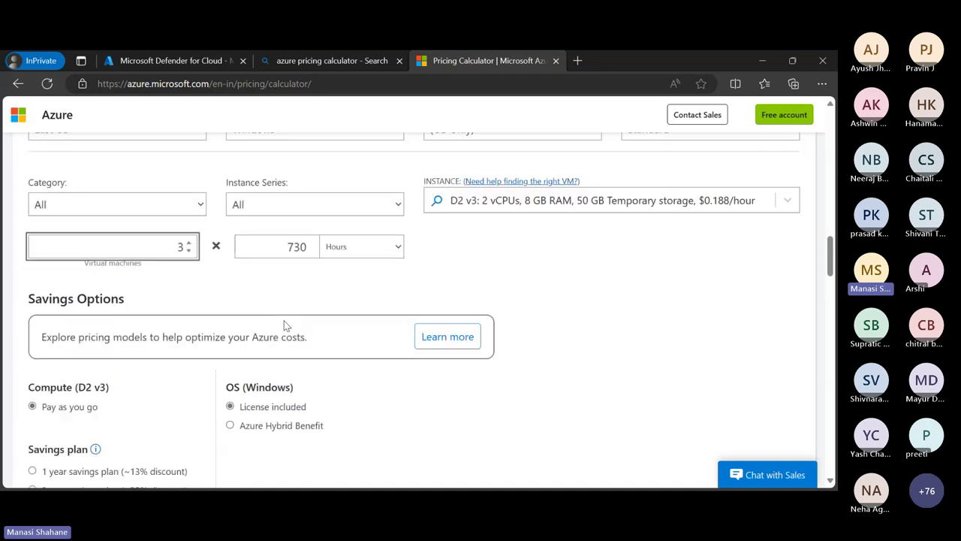
pyautogui.scroll(-5, 284, 321)
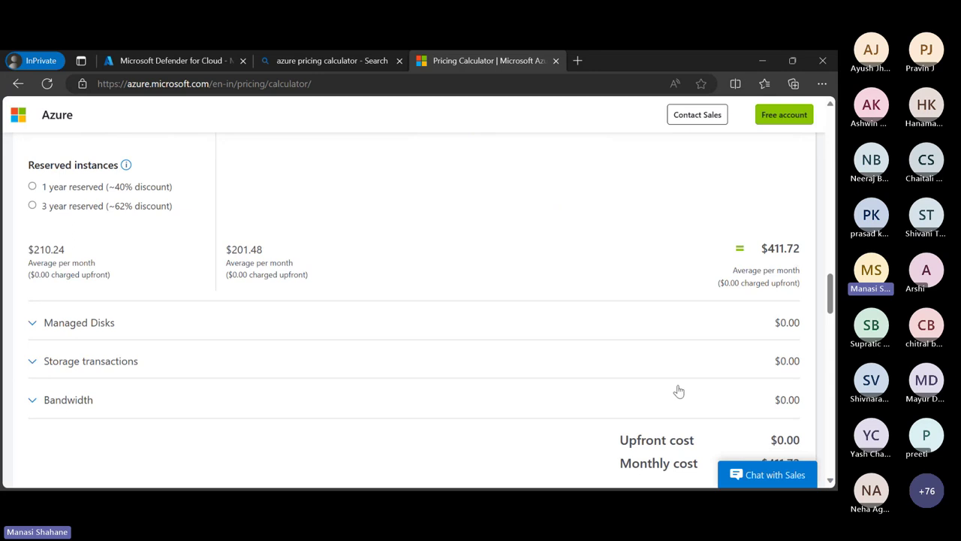
pyautogui.scroll(-8, 678, 389)
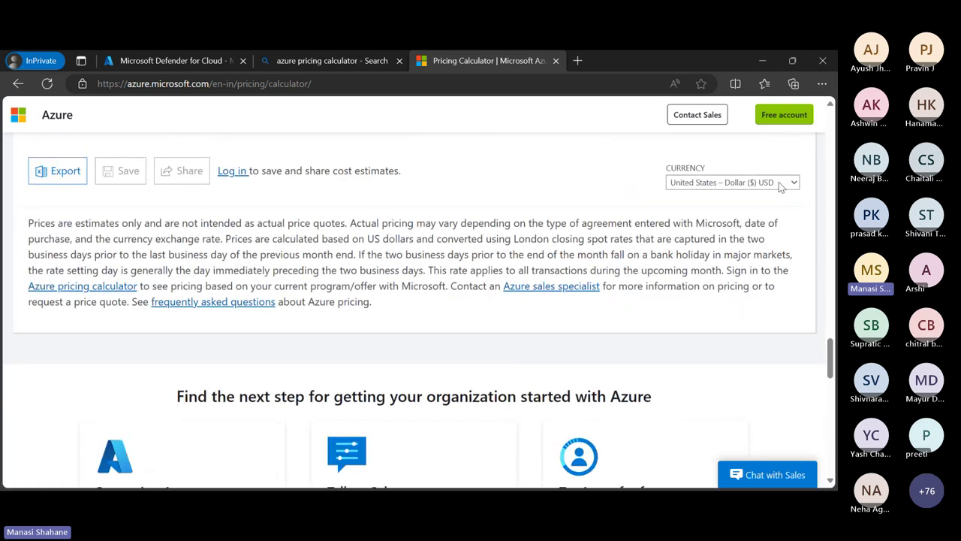
pyautogui.click(793, 184)
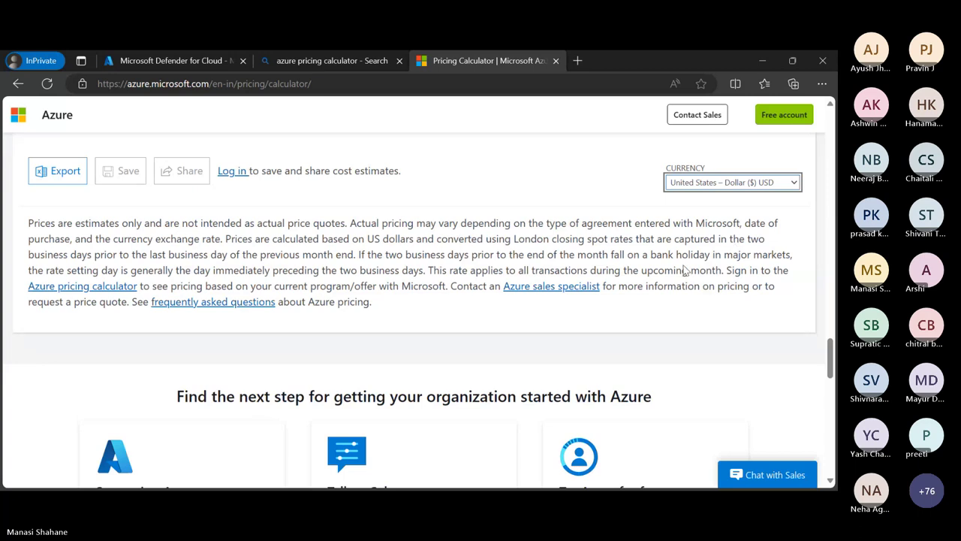
# Try the 3 year reserved instance pricing for compute, and choose the 1 year reserved option instead.
pyautogui.scroll(10, 684, 270)
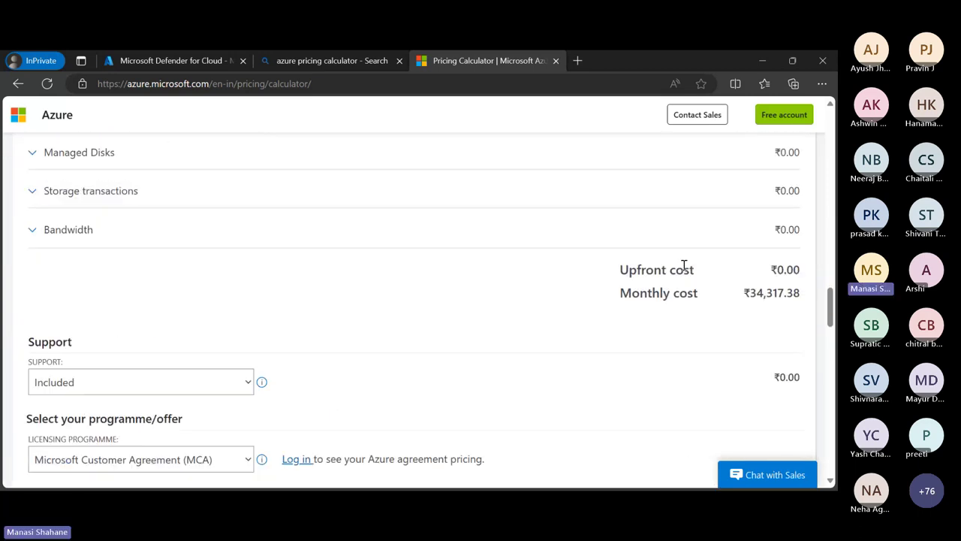
pyautogui.scroll(1, 684, 269)
pyautogui.scroll(3, 684, 270)
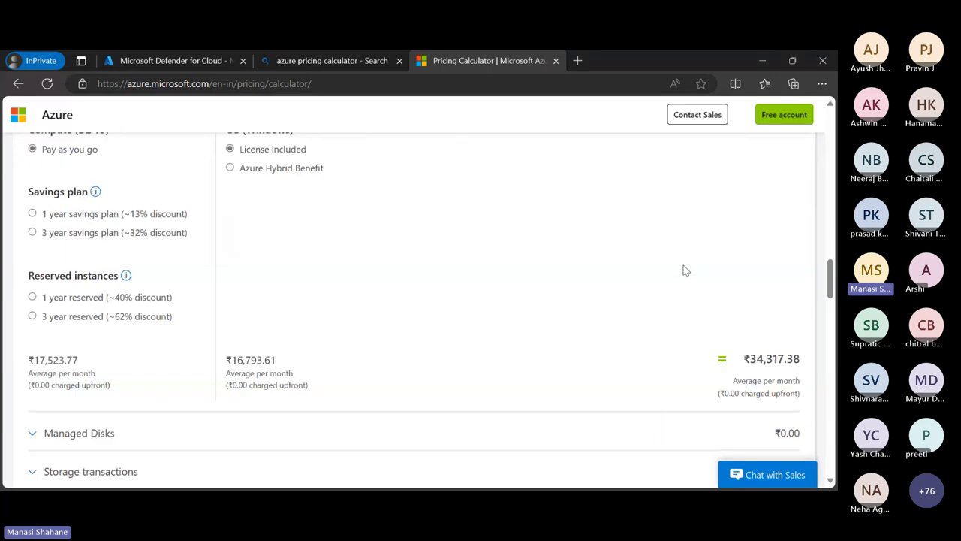
pyautogui.scroll(1, 684, 271)
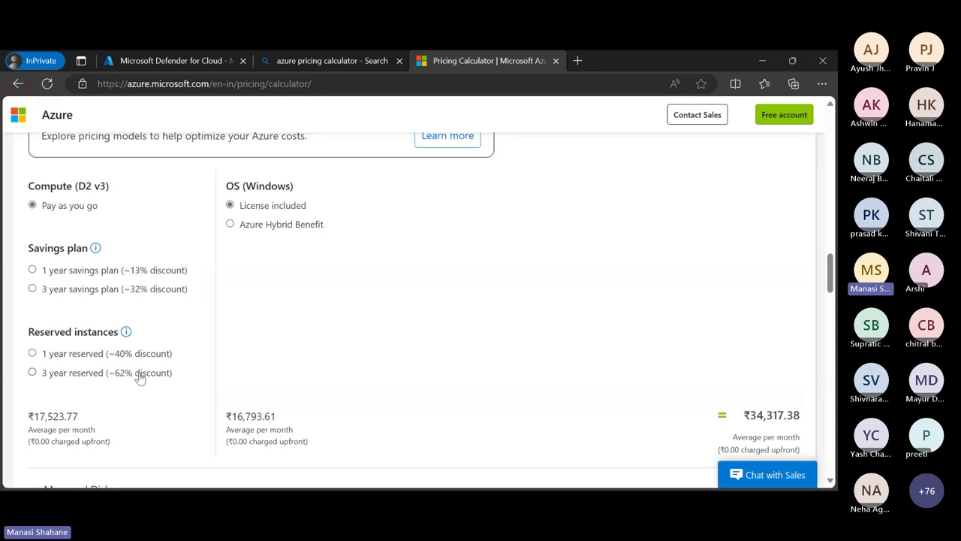
pyautogui.click(33, 372)
pyautogui.click(33, 353)
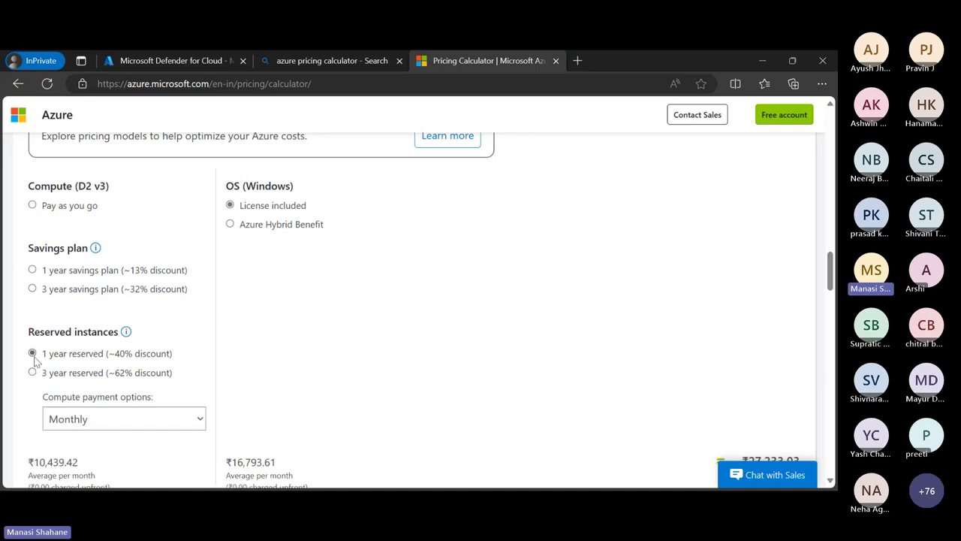
# Set the compute payment option of the 1 year reserved instance to Upfront.
pyautogui.scroll(-2, 197, 429)
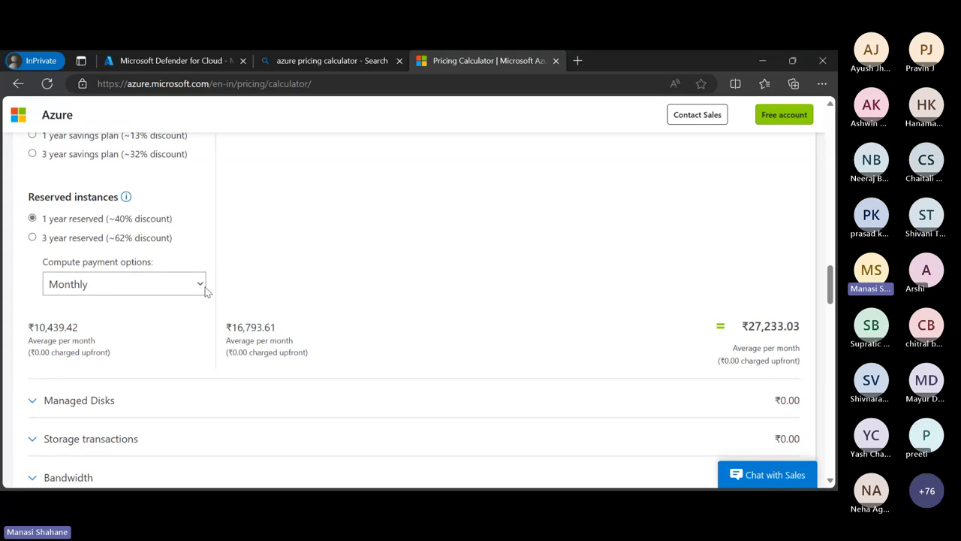
pyautogui.click(203, 284)
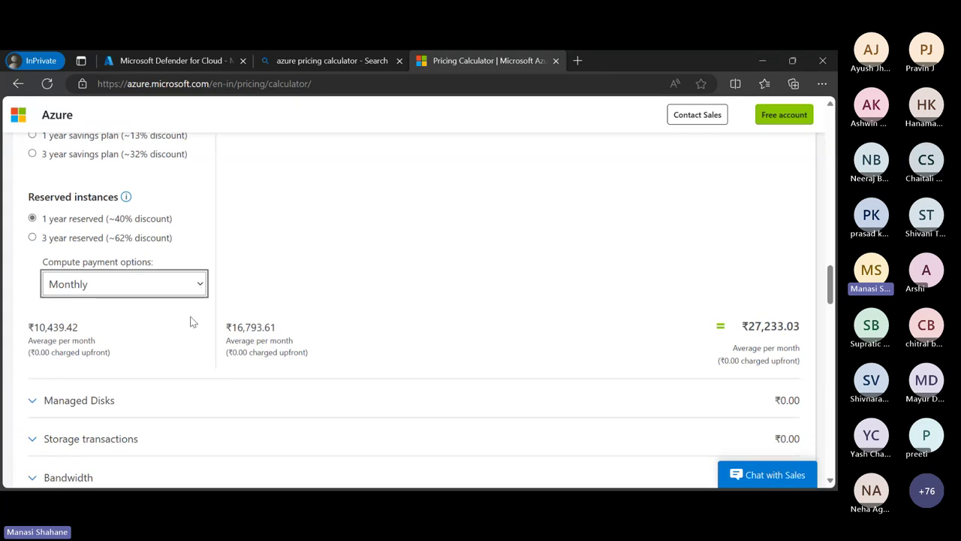
pyautogui.click(355, 285)
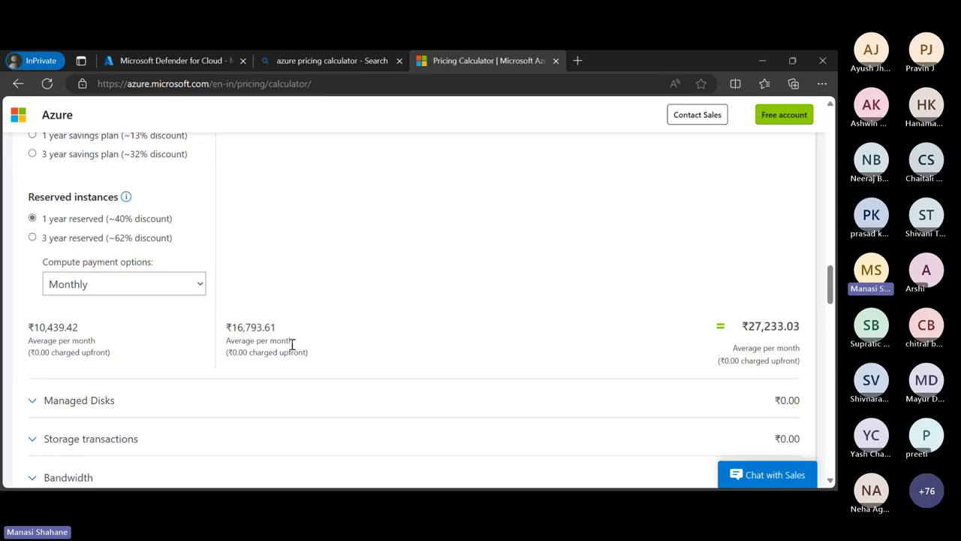
pyautogui.click(198, 284)
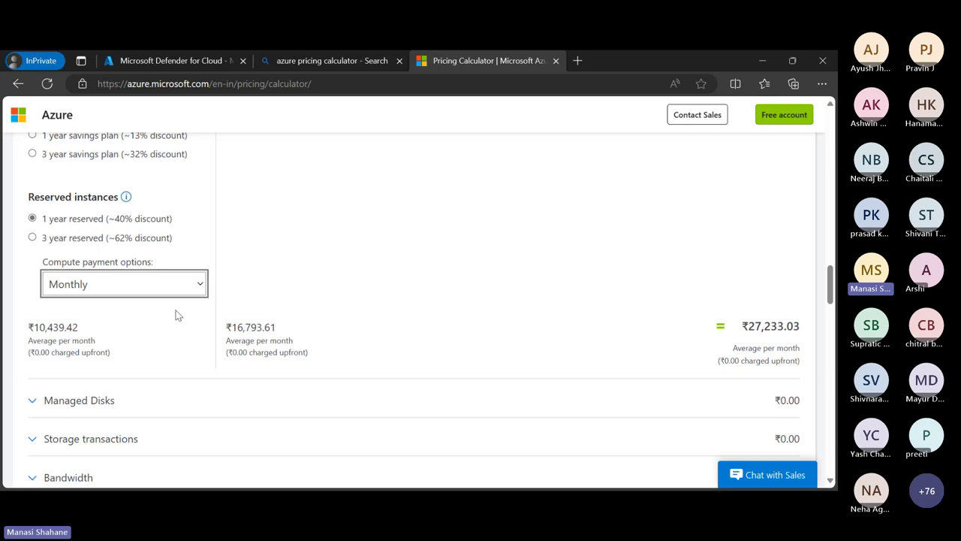
pyautogui.click(178, 316)
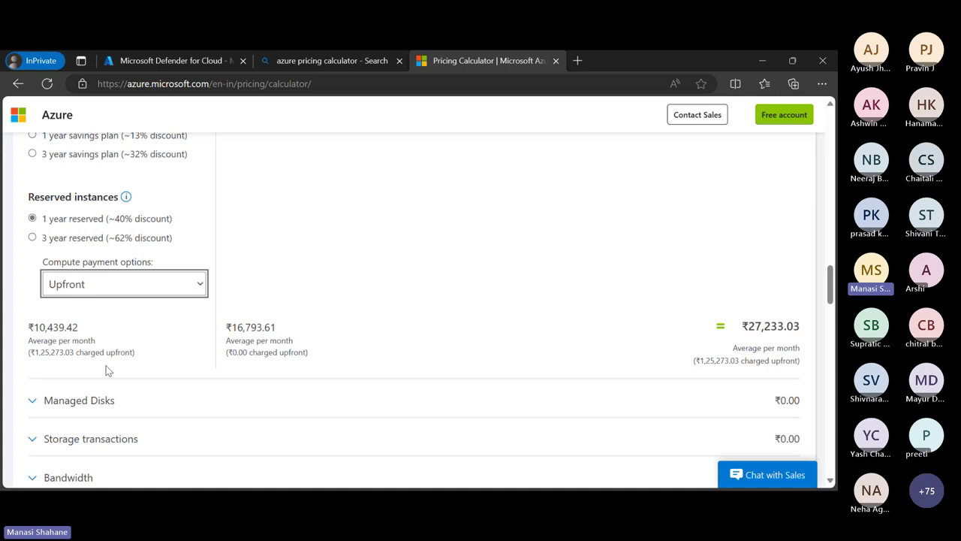
# Switch the compute pricing to Pay as you go and the Windows licensing to Azure Hybrid Benefit.
pyautogui.scroll(3, 106, 369)
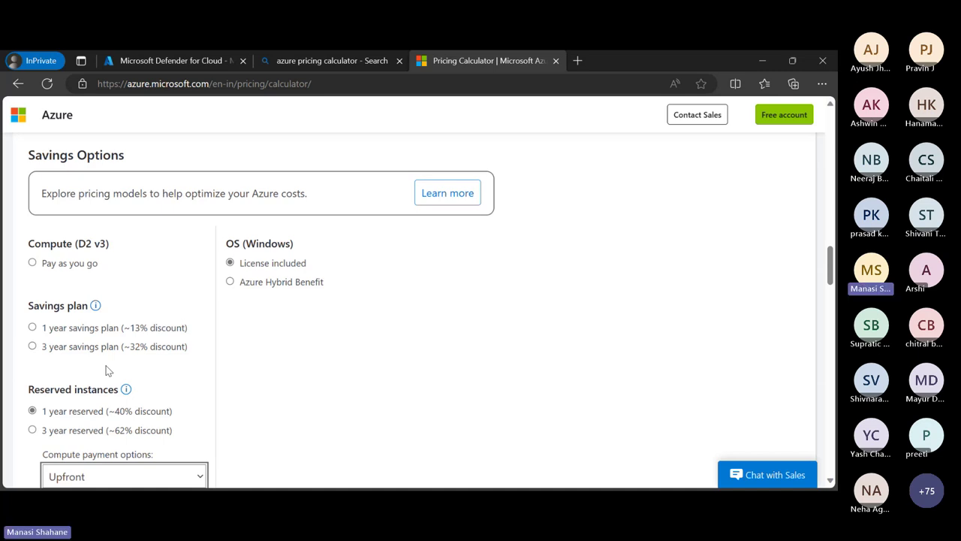
pyautogui.click(32, 263)
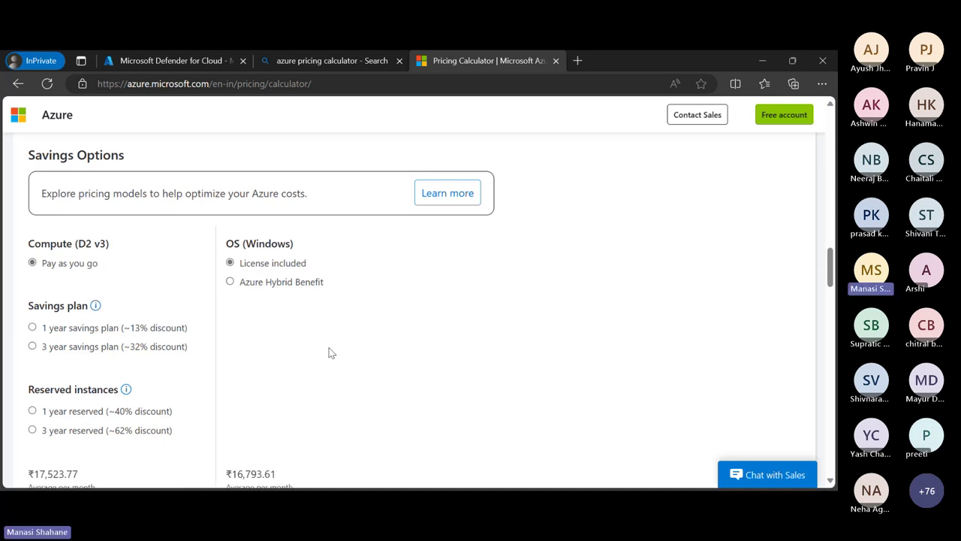
pyautogui.scroll(1, 330, 353)
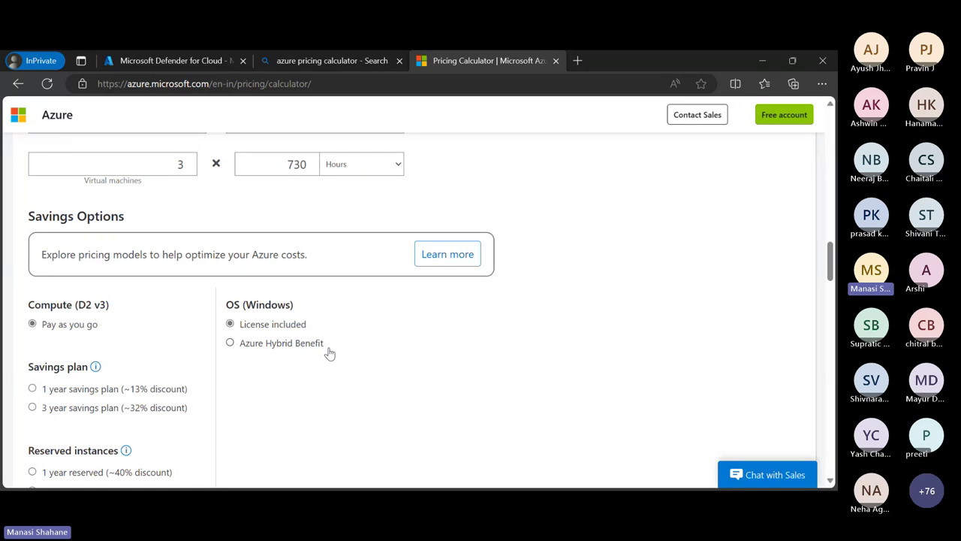
pyautogui.click(269, 345)
# Examine the monthly cost, support and licensing programme sections of the estimate and return to the start of the Pricing calculator page.
pyautogui.scroll(-2, 272, 351)
pyautogui.scroll(-5, 272, 351)
pyautogui.scroll(2, 271, 352)
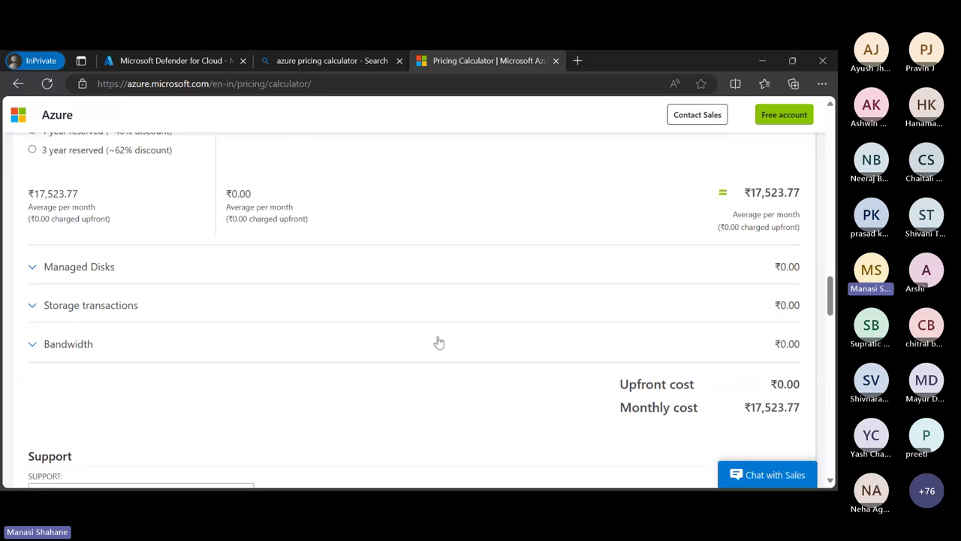
pyautogui.scroll(-1, 439, 342)
pyautogui.scroll(4, 439, 342)
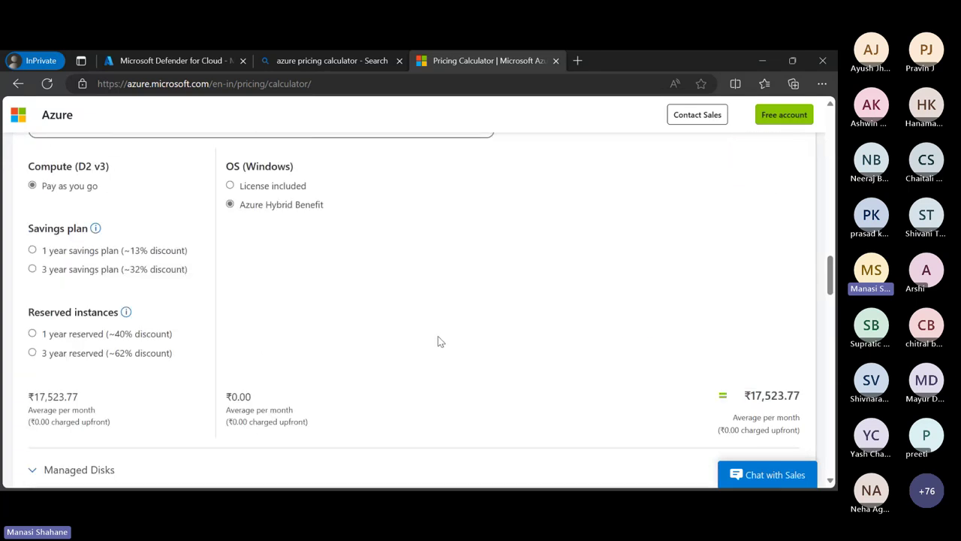
pyautogui.scroll(-5, 439, 342)
pyautogui.scroll(-3, 439, 342)
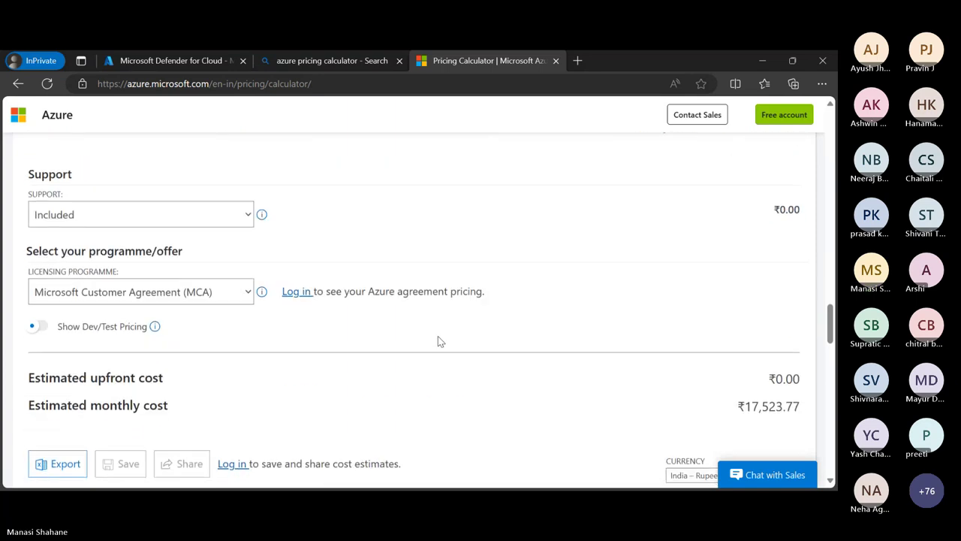
pyautogui.scroll(1, 440, 341)
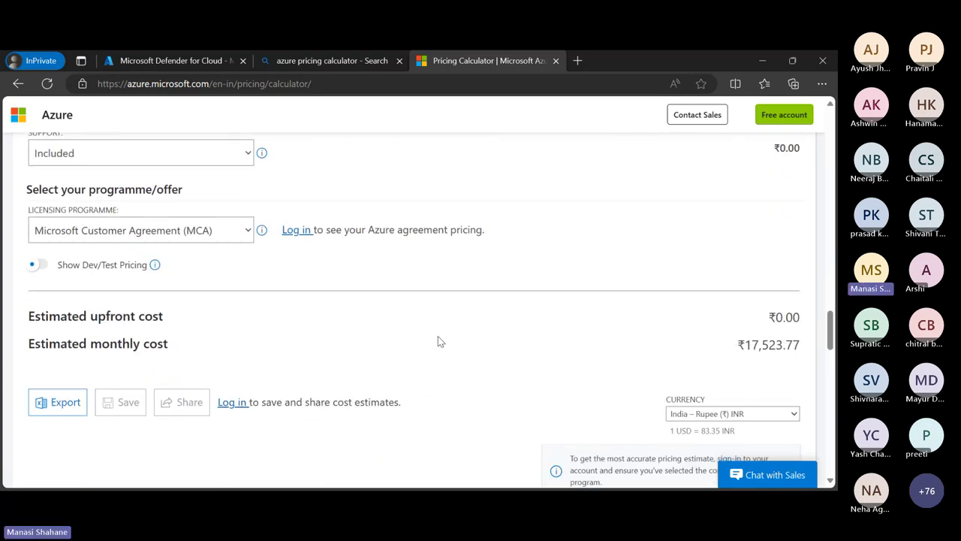
pyautogui.scroll(12, 440, 342)
pyautogui.scroll(15, 440, 342)
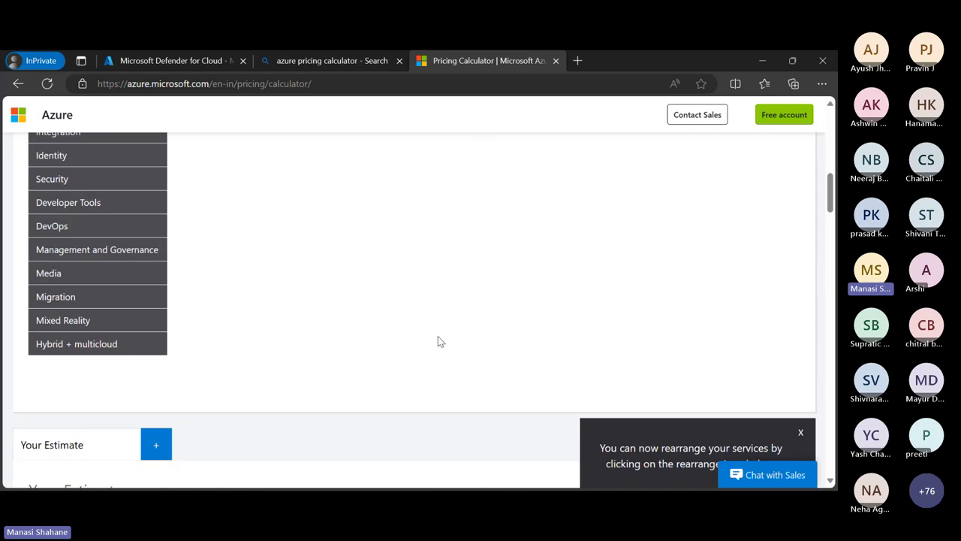
pyautogui.scroll(-1, 439, 343)
pyautogui.scroll(2, 439, 343)
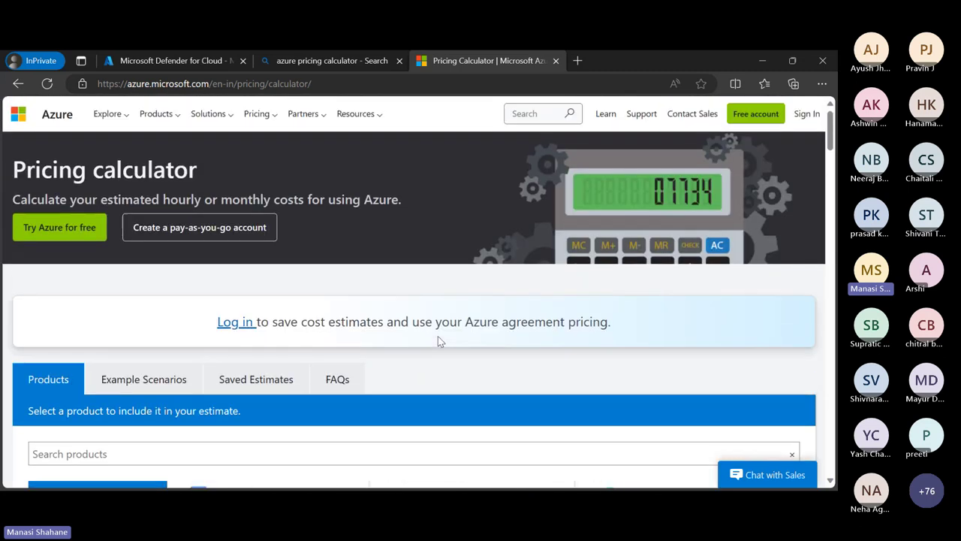
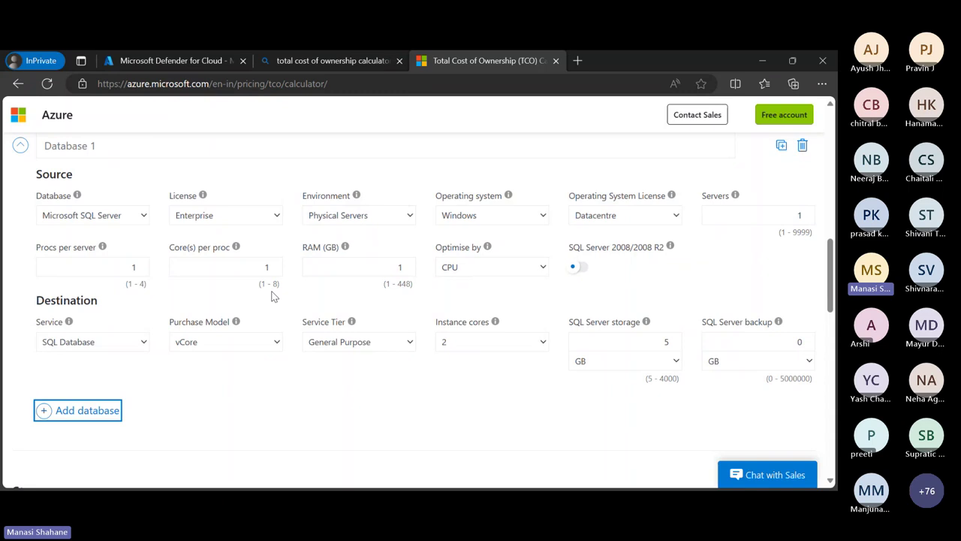
# Add a storage entry to the on-premises workloads in the Total Cost of Ownership Calculator.
pyautogui.scroll(-3, 272, 297)
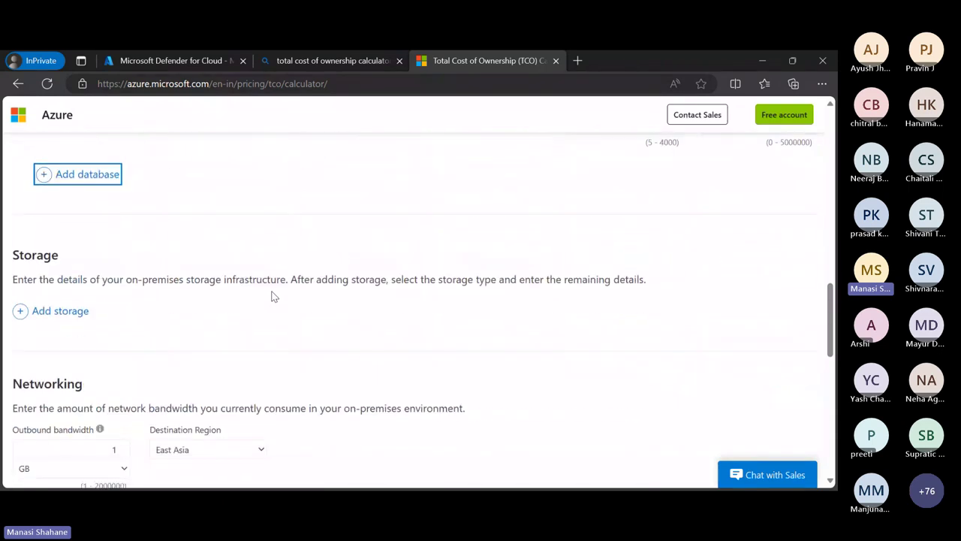
pyautogui.click(60, 298)
pyautogui.scroll(-4, 68, 300)
pyautogui.scroll(1, 68, 301)
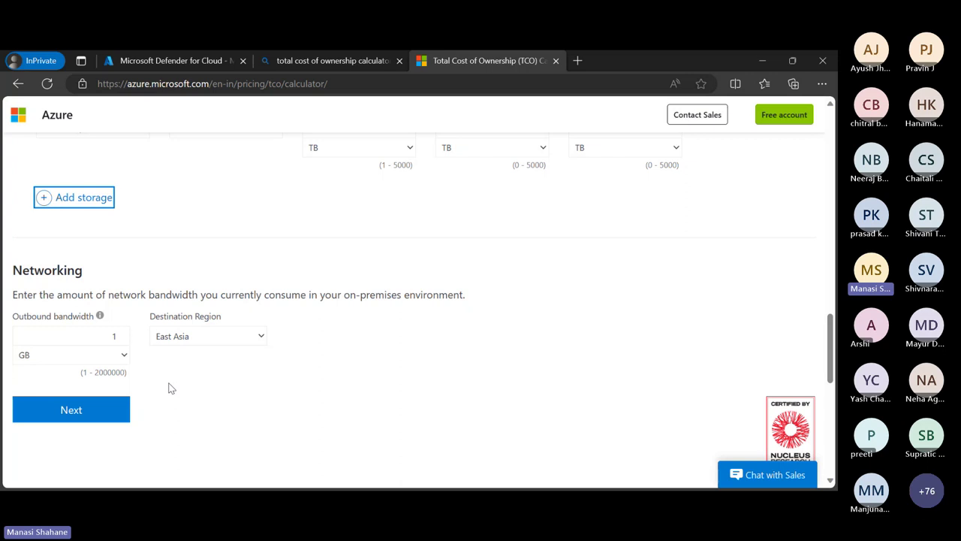
# Set the networking destination region to East US and continue to the Adjust assumptions stage.
pyautogui.click(262, 338)
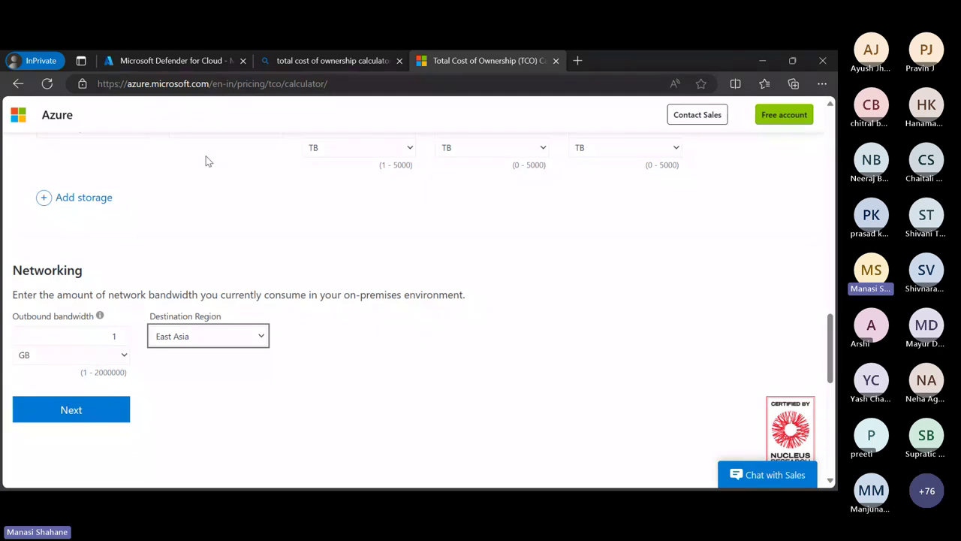
pyautogui.click(189, 245)
pyautogui.scroll(-3, 260, 403)
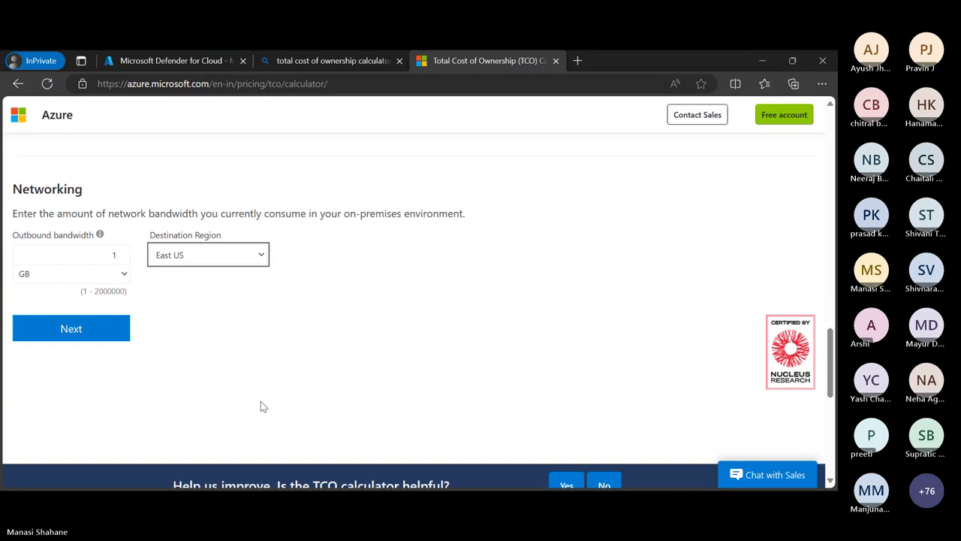
pyautogui.scroll(-4, 261, 406)
pyautogui.scroll(7, 261, 406)
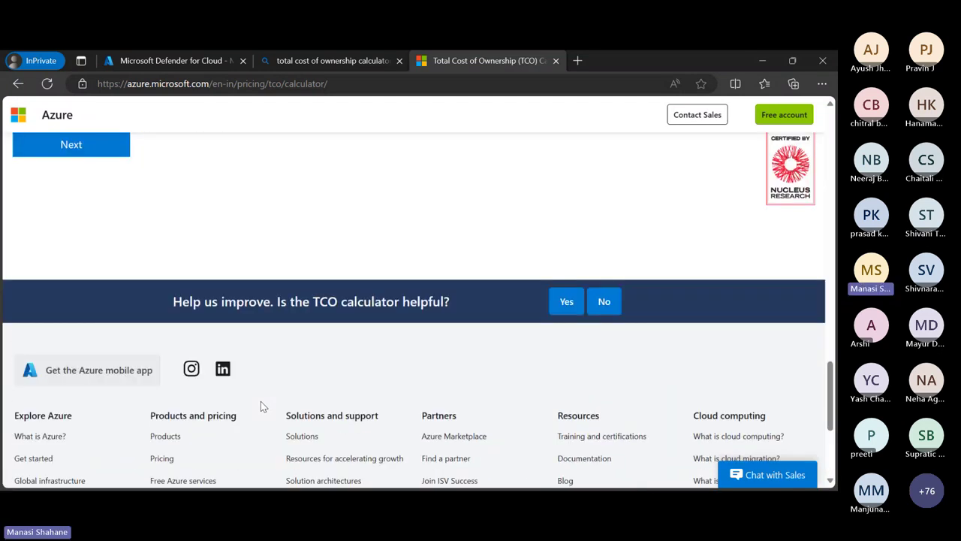
pyautogui.click(100, 422)
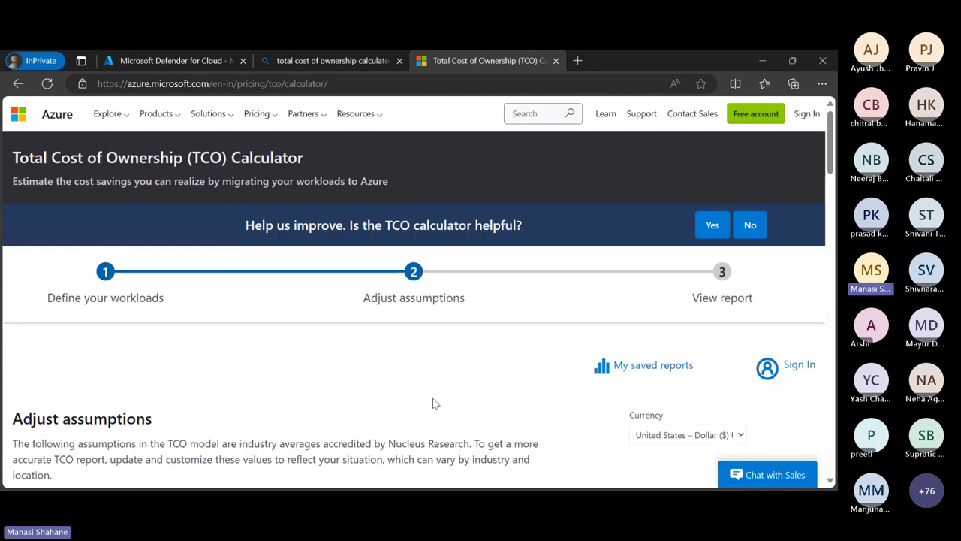
# Examine the default assumptions for Software Assurance, geo-redundant storage, virtual machines, electricity, storage and IT labor costs in the Adjust assumptions stage.
pyautogui.scroll(-5, 433, 402)
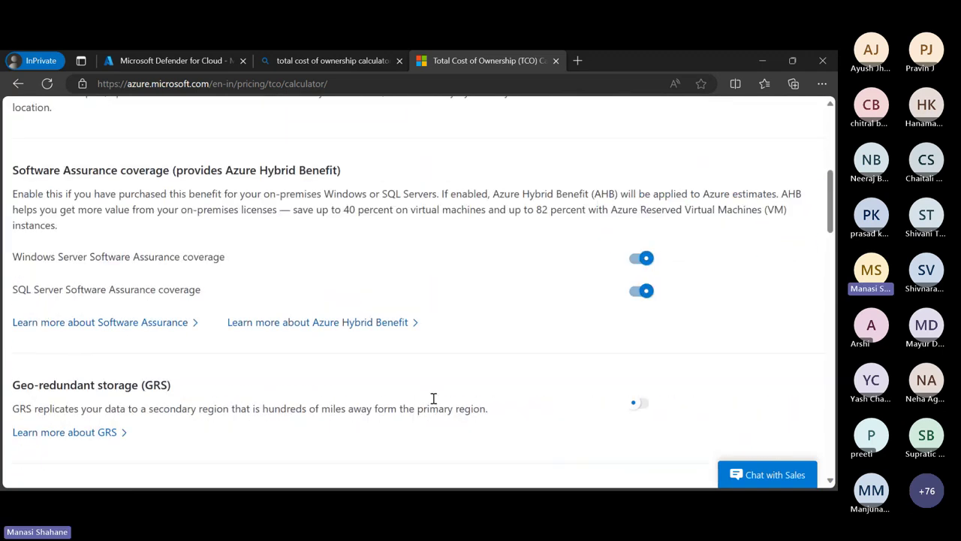
pyautogui.scroll(-3, 432, 398)
pyautogui.scroll(1, 432, 398)
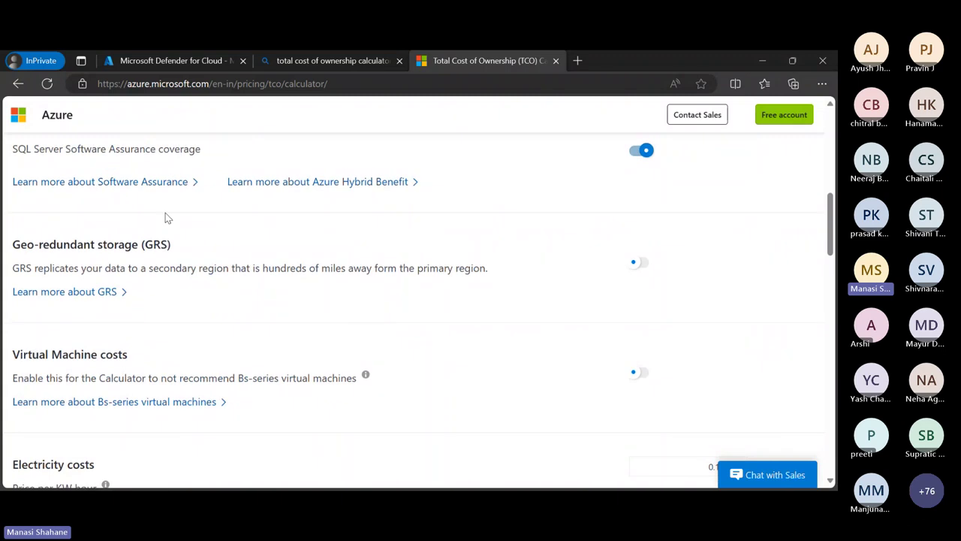
pyautogui.scroll(1, 210, 240)
pyautogui.scroll(-3, 254, 269)
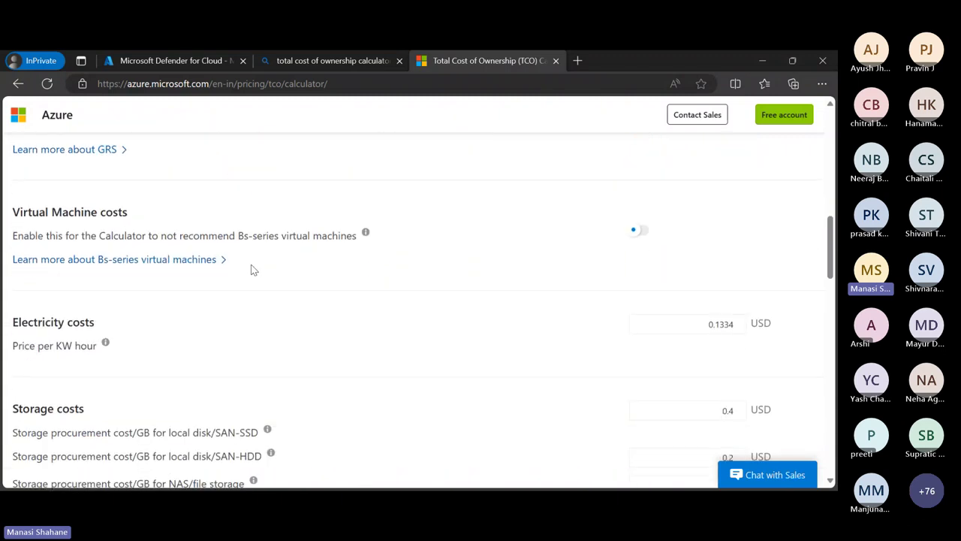
pyautogui.scroll(-1, 254, 269)
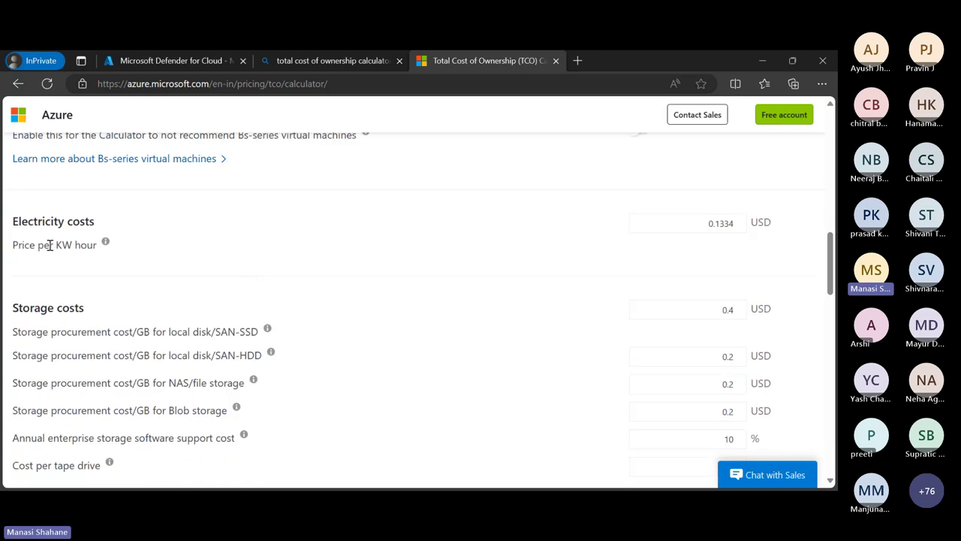
pyautogui.scroll(-1, 431, 306)
pyautogui.scroll(-8, 431, 306)
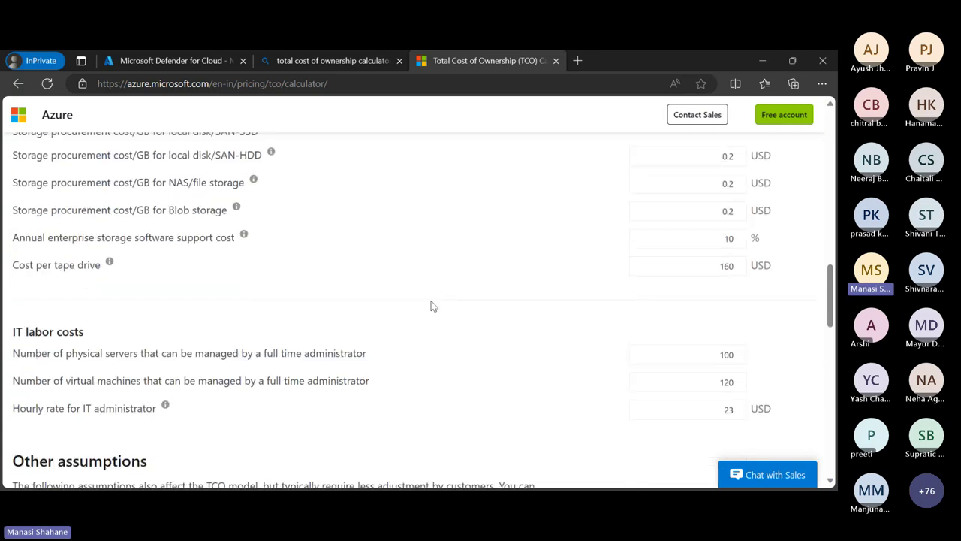
pyautogui.scroll(7, 432, 305)
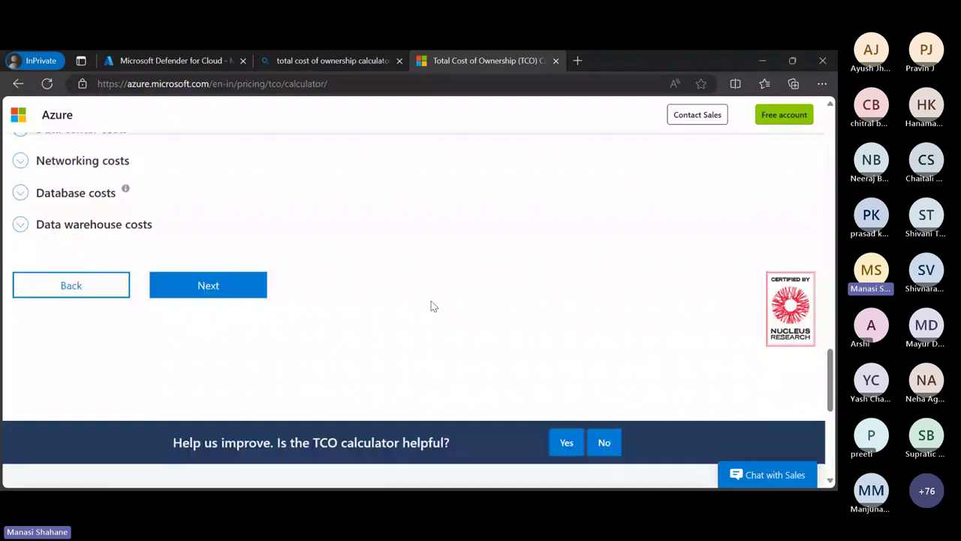
pyautogui.scroll(2, 432, 306)
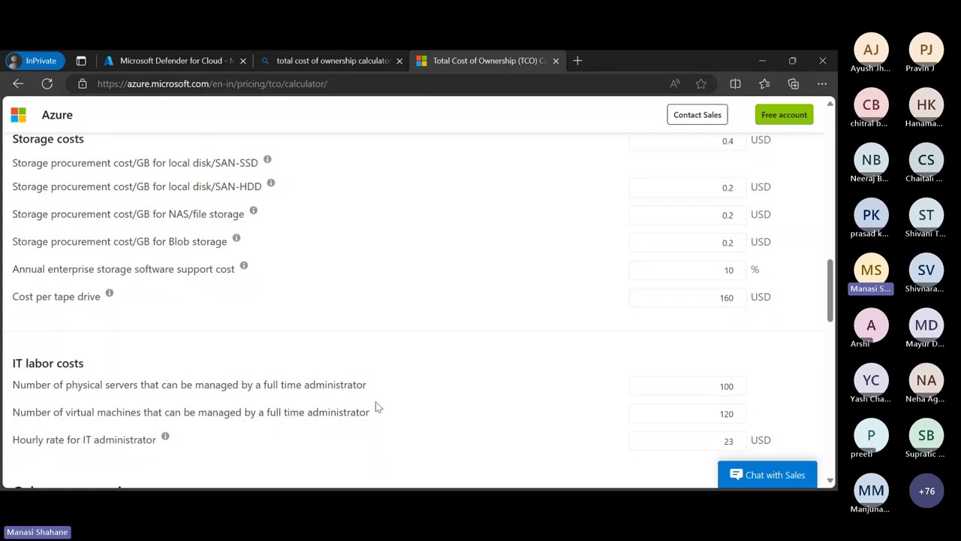
pyautogui.scroll(3, 378, 406)
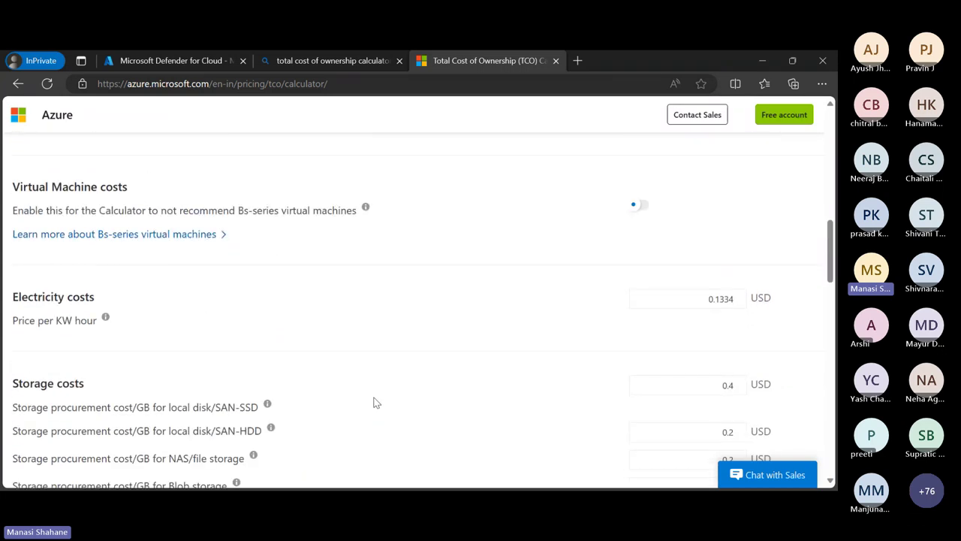
pyautogui.scroll(1, 376, 404)
pyautogui.scroll(-1, 375, 402)
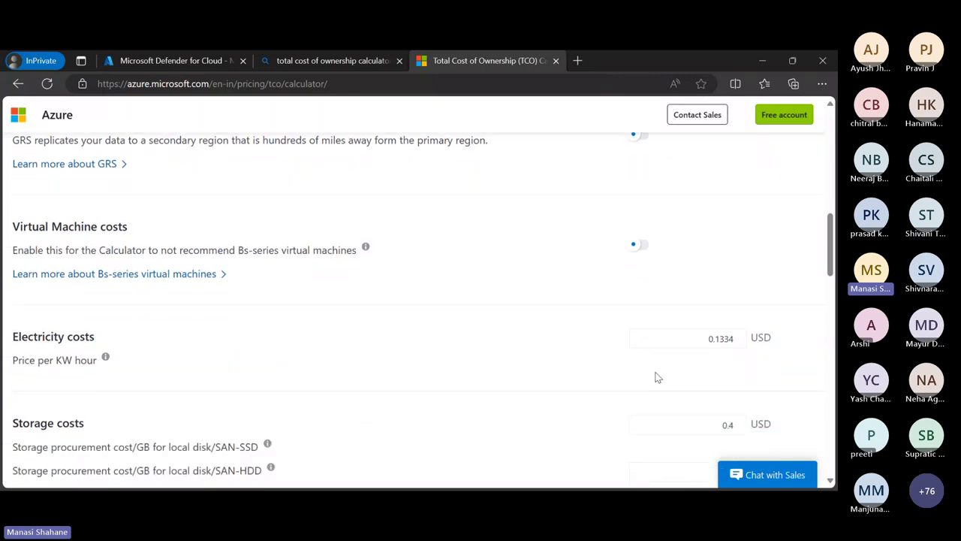
pyautogui.scroll(5, 621, 356)
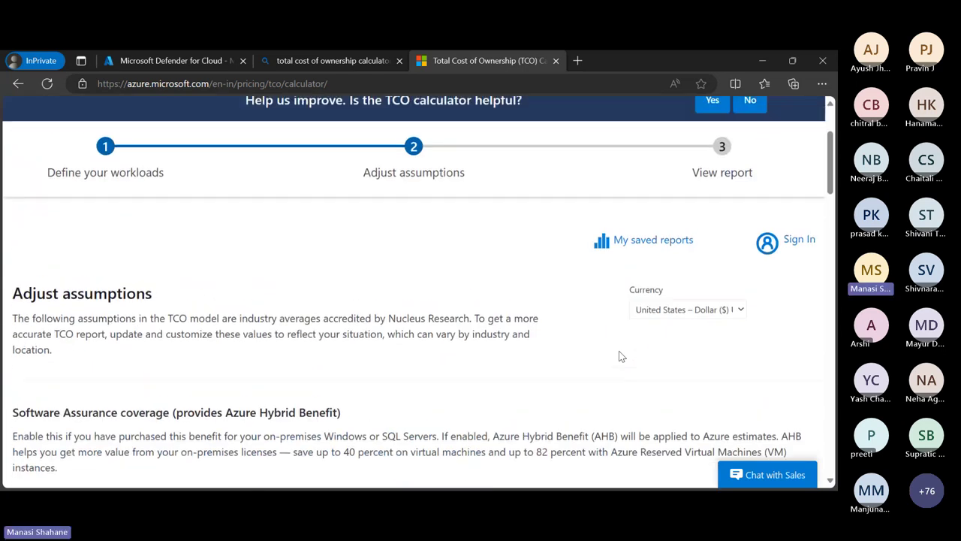
# Change the currency of the assumptions to Indian Rupee (INR) and check the converted electricity and storage costs.
pyautogui.scroll(-10, 620, 355)
pyautogui.scroll(3, 620, 355)
pyautogui.scroll(6, 620, 356)
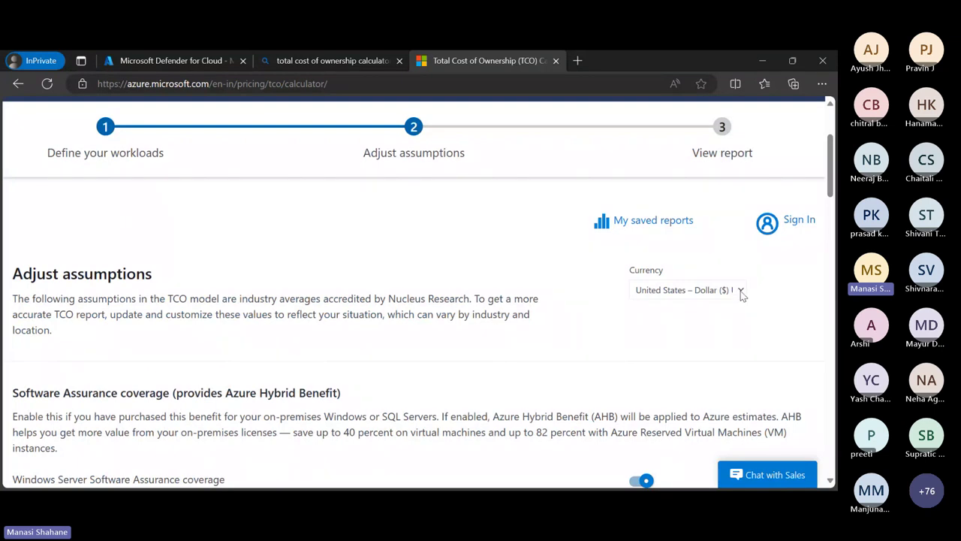
pyautogui.click(741, 291)
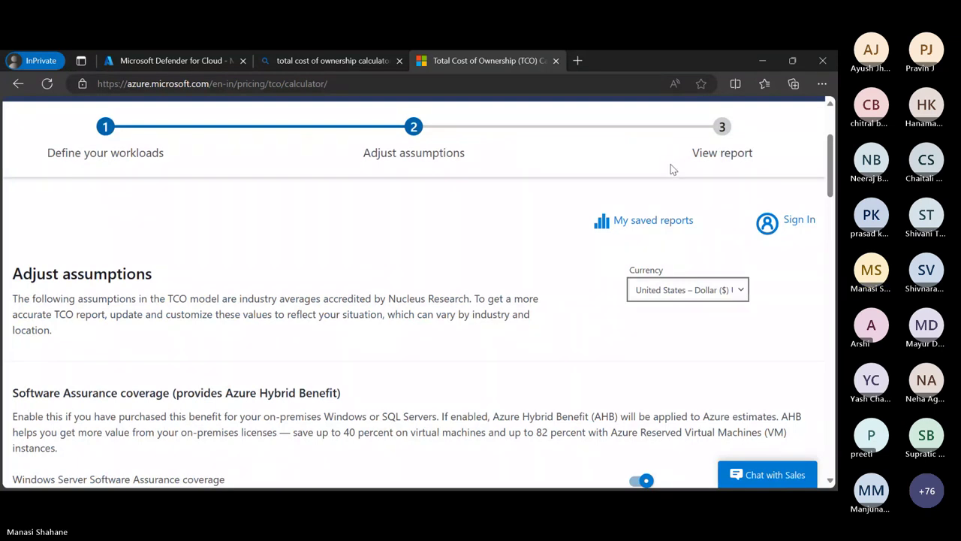
pyautogui.press('i')
pyautogui.scroll(-2, 491, 323)
pyautogui.scroll(-7, 492, 324)
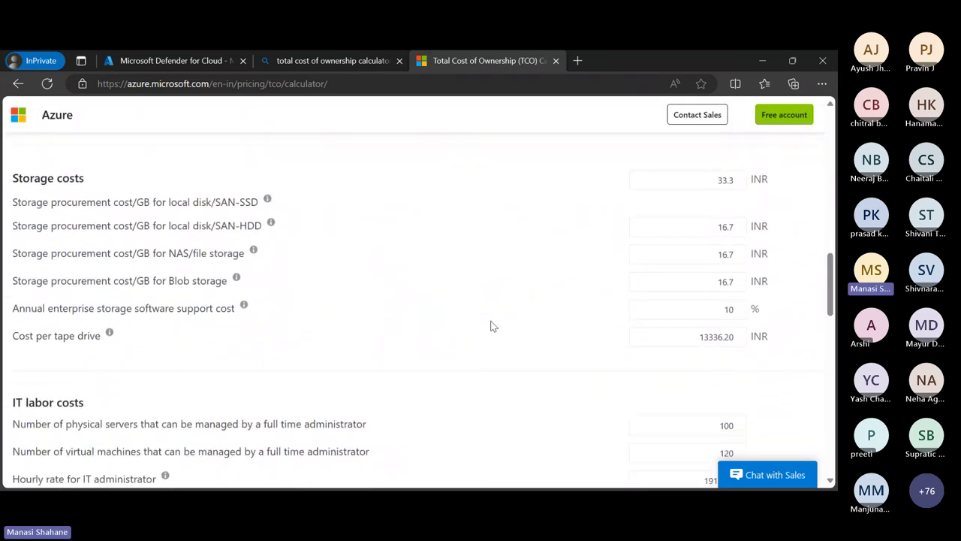
pyautogui.scroll(-1, 492, 324)
pyautogui.scroll(4, 492, 324)
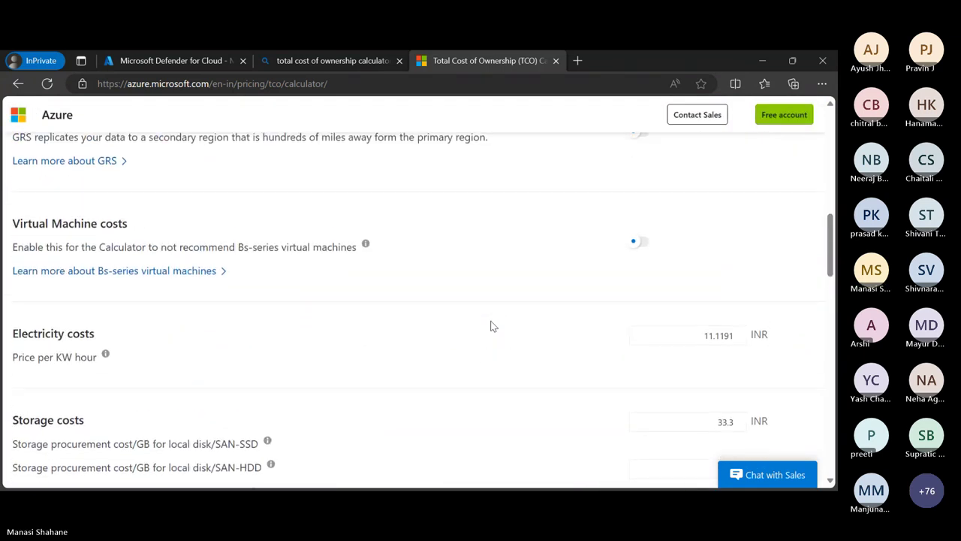
# Accept the remaining cost assumptions and continue to the View report stage.
pyautogui.scroll(-10, 492, 325)
pyautogui.scroll(2, 492, 325)
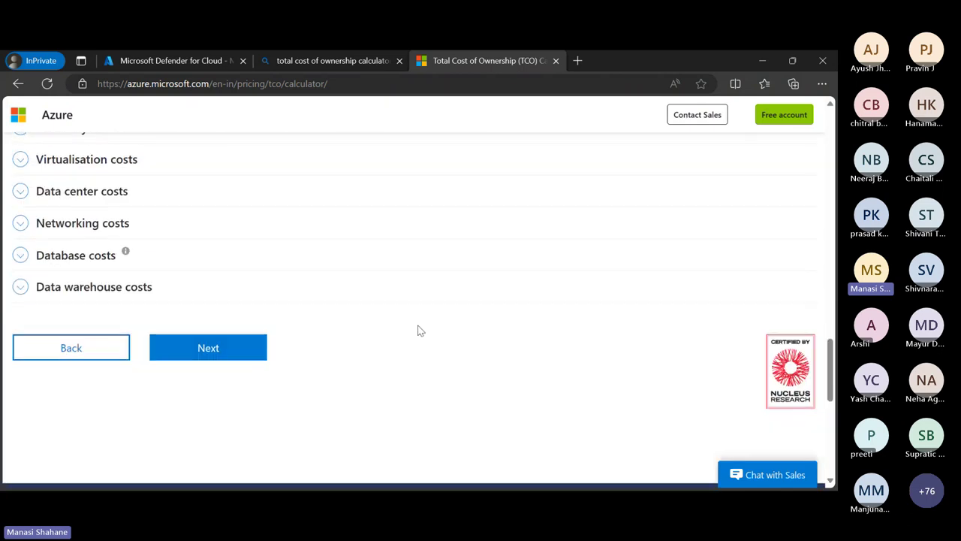
pyautogui.click(227, 351)
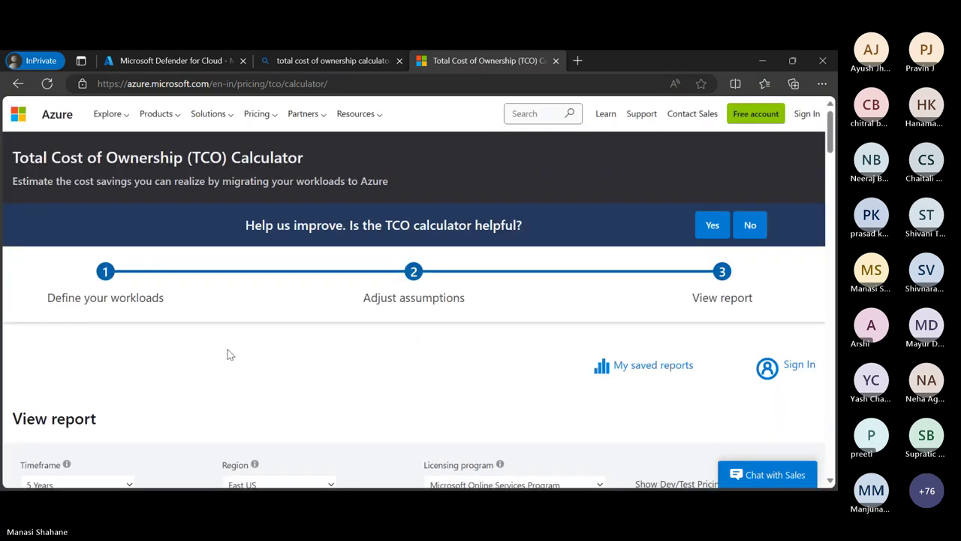
# Examine the report's estimated savings, the on-premises versus Azure cost over time chart and the five-year total cost pie charts.
pyautogui.scroll(-2, 230, 355)
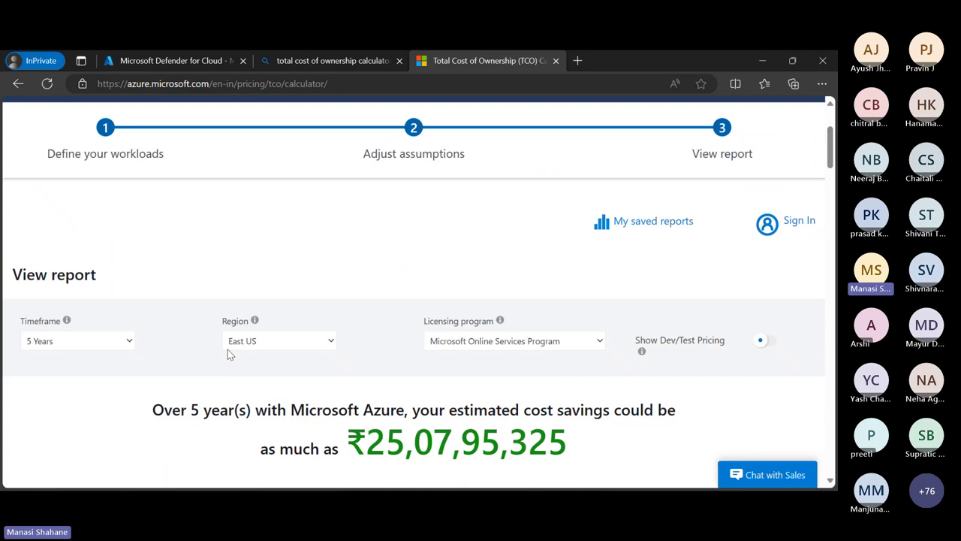
pyautogui.scroll(-4, 230, 354)
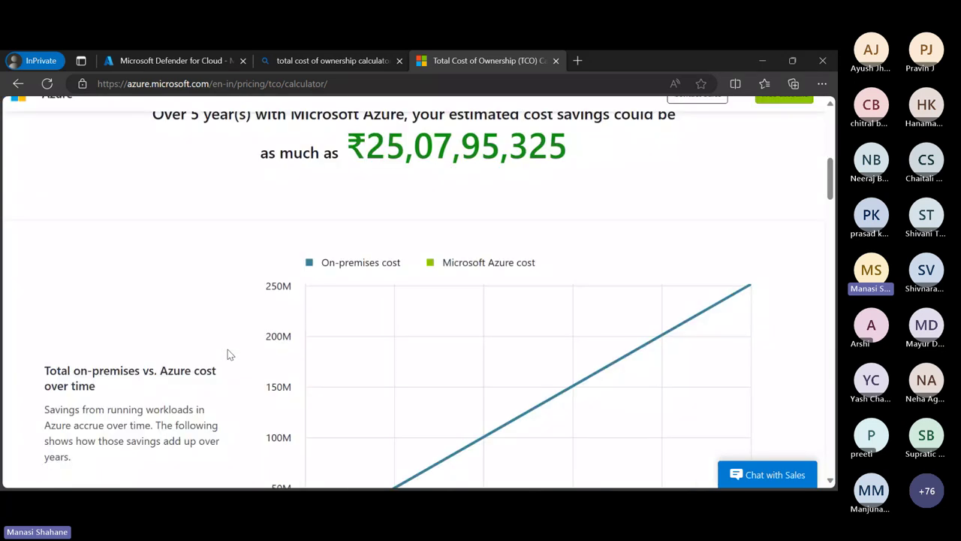
pyautogui.scroll(1, 230, 355)
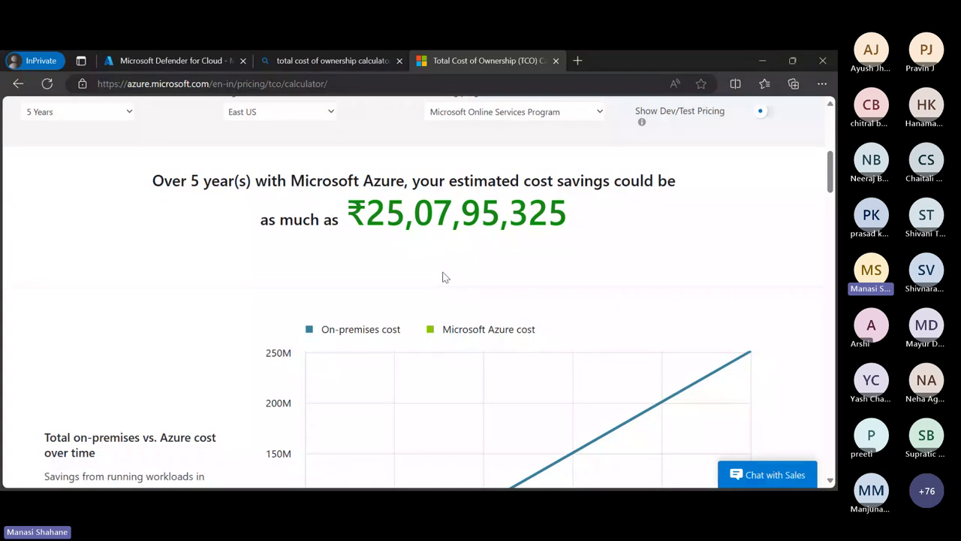
pyautogui.scroll(-2, 444, 277)
pyautogui.scroll(-1, 443, 277)
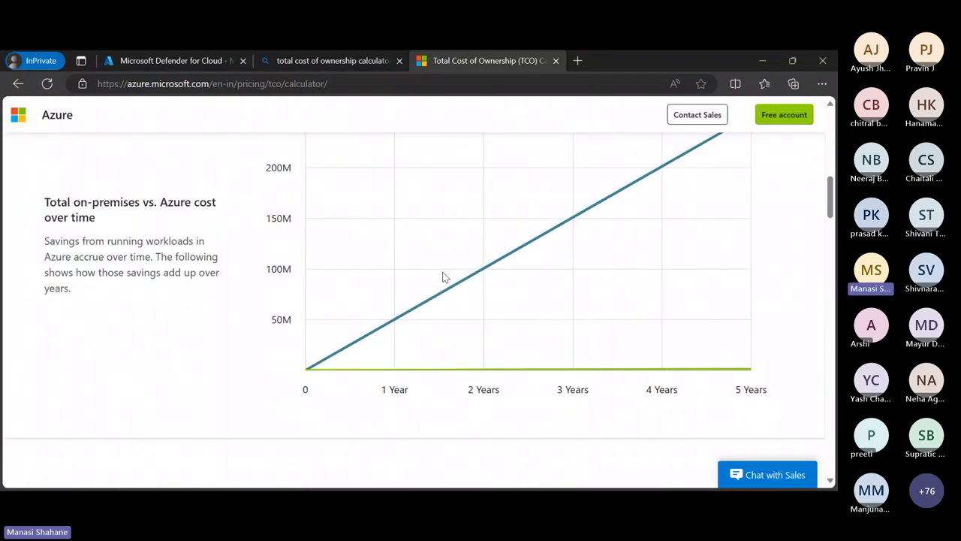
pyautogui.scroll(1, 443, 277)
pyautogui.scroll(-1, 443, 277)
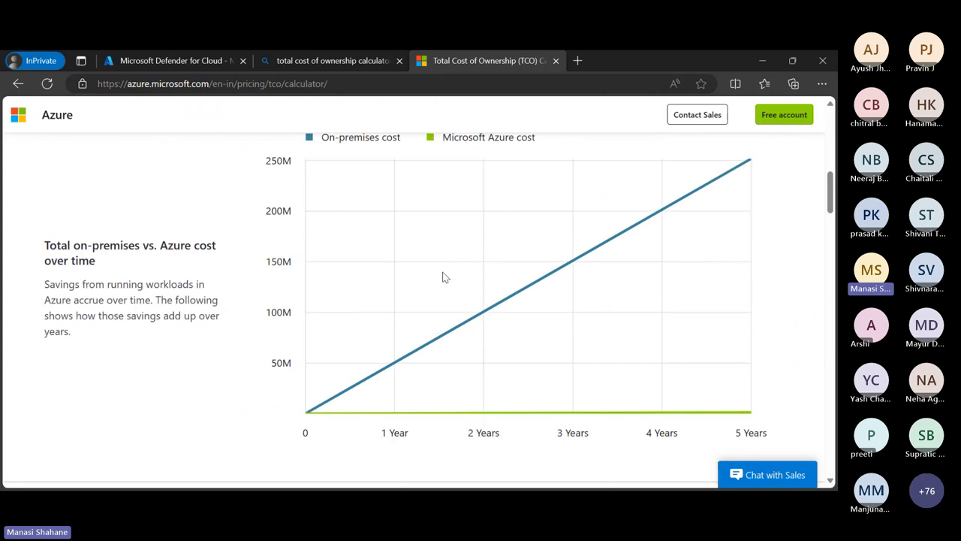
pyautogui.scroll(-5, 443, 277)
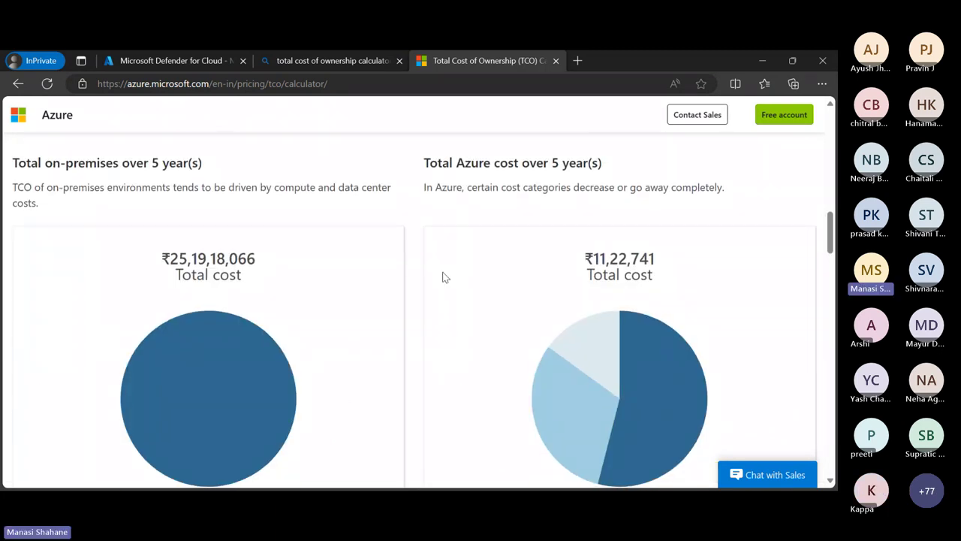
pyautogui.scroll(-1, 443, 277)
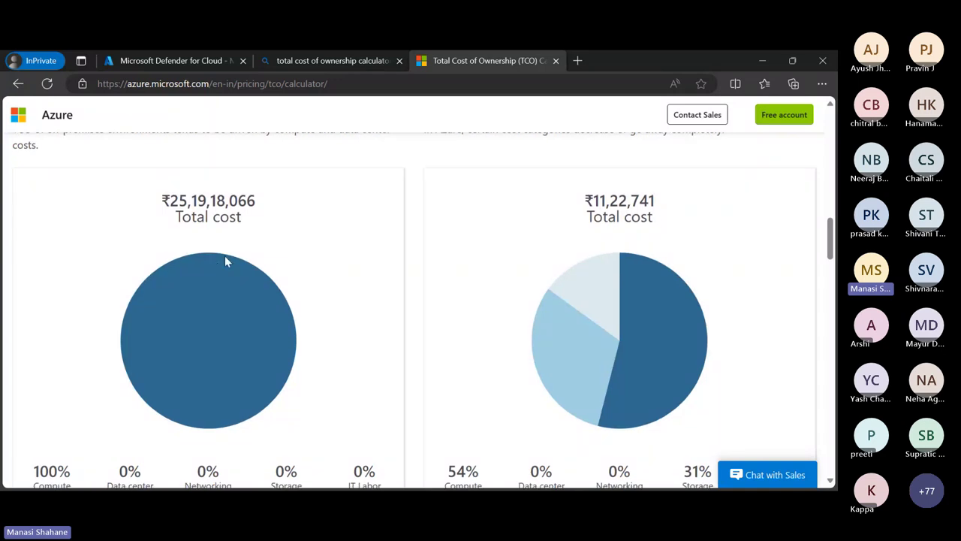
pyautogui.scroll(1, 440, 321)
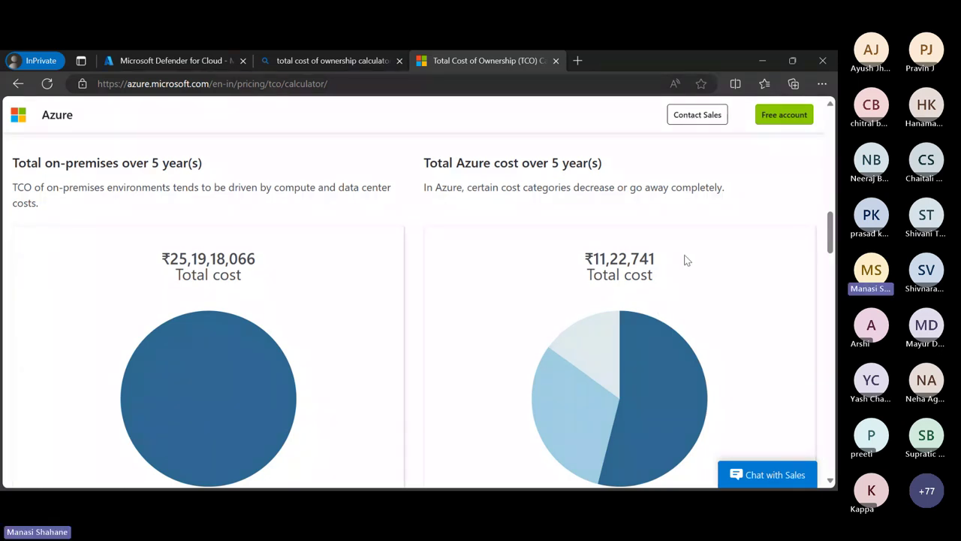
pyautogui.scroll(-3, 679, 256)
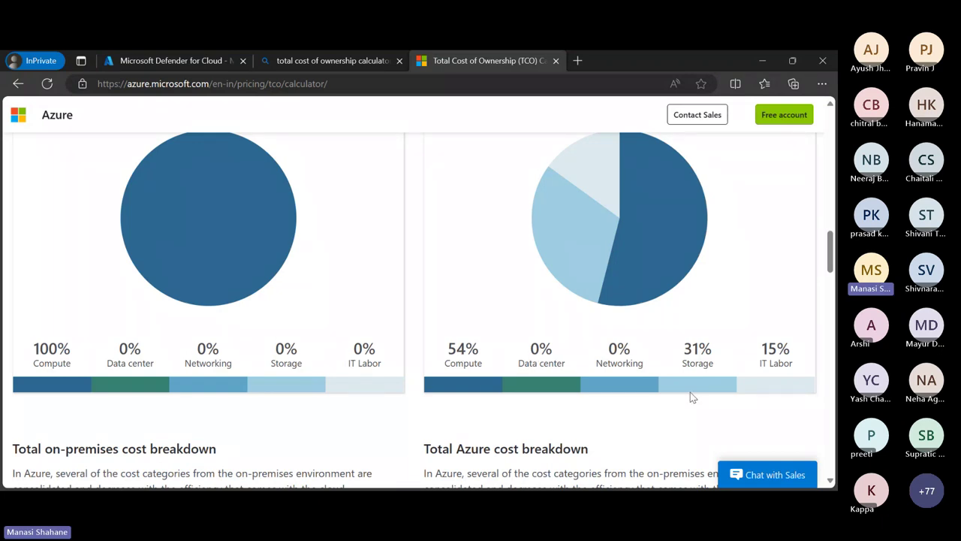
# Compare the on-premises and Azure cost breakdown charts, and check the detailed cost categories and total savings in the report.
pyautogui.scroll(-3, 691, 398)
pyautogui.scroll(-3, 693, 397)
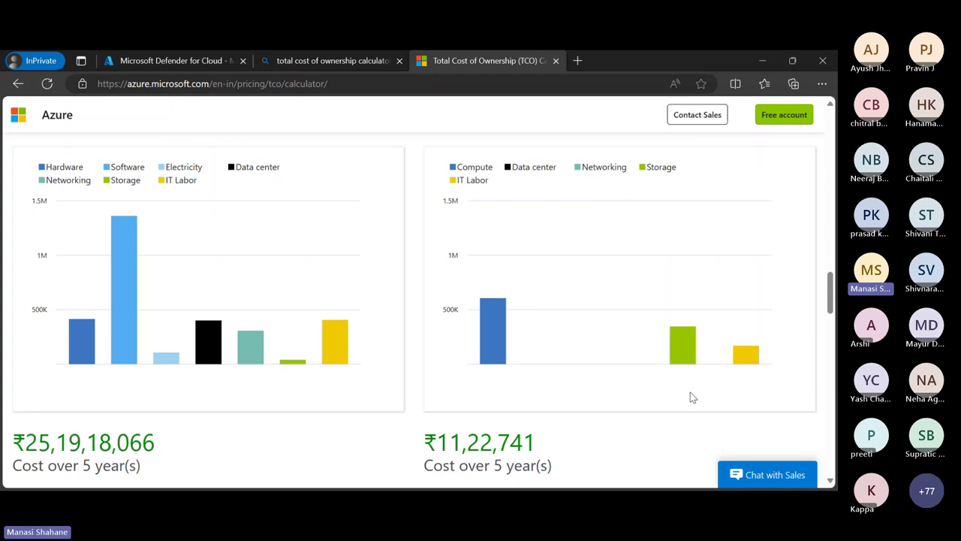
pyautogui.scroll(1, 692, 397)
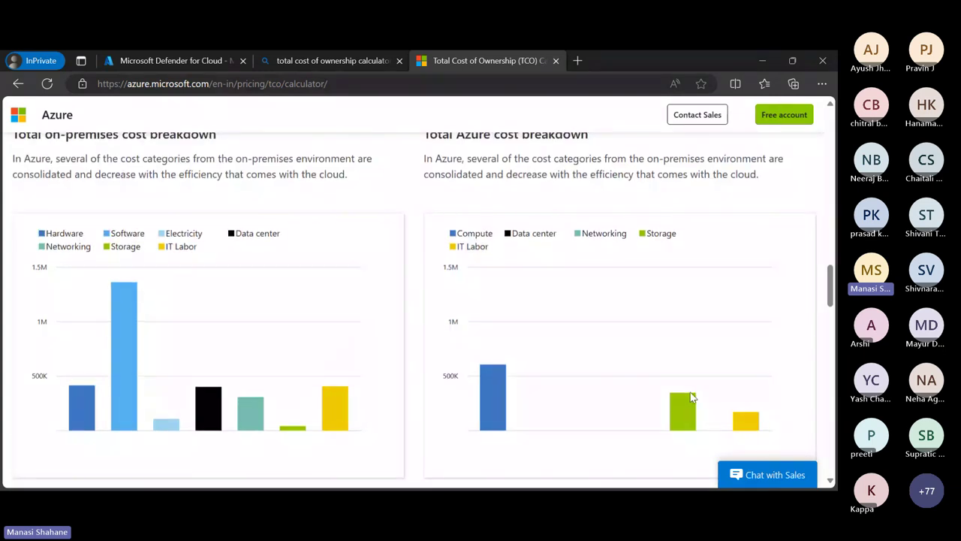
pyautogui.scroll(-2, 693, 397)
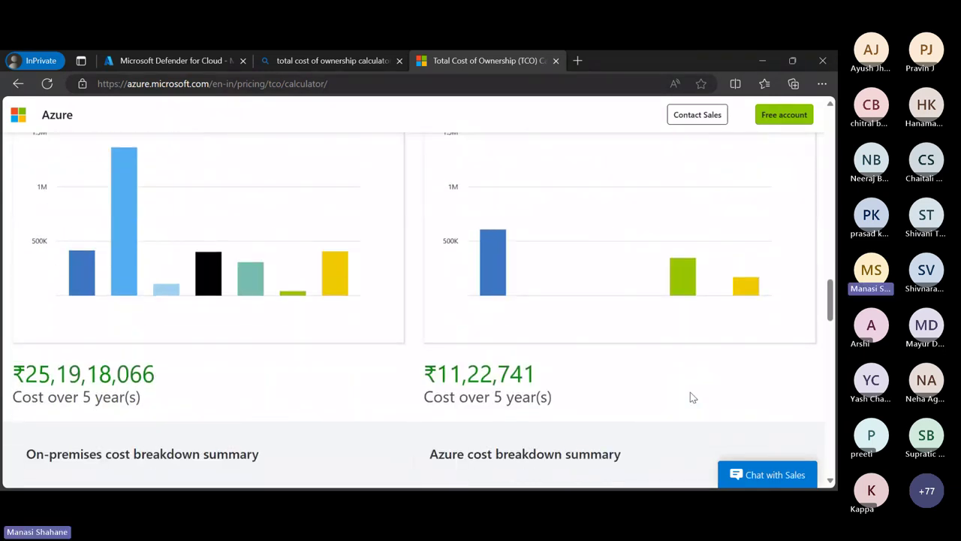
pyautogui.scroll(2, 693, 397)
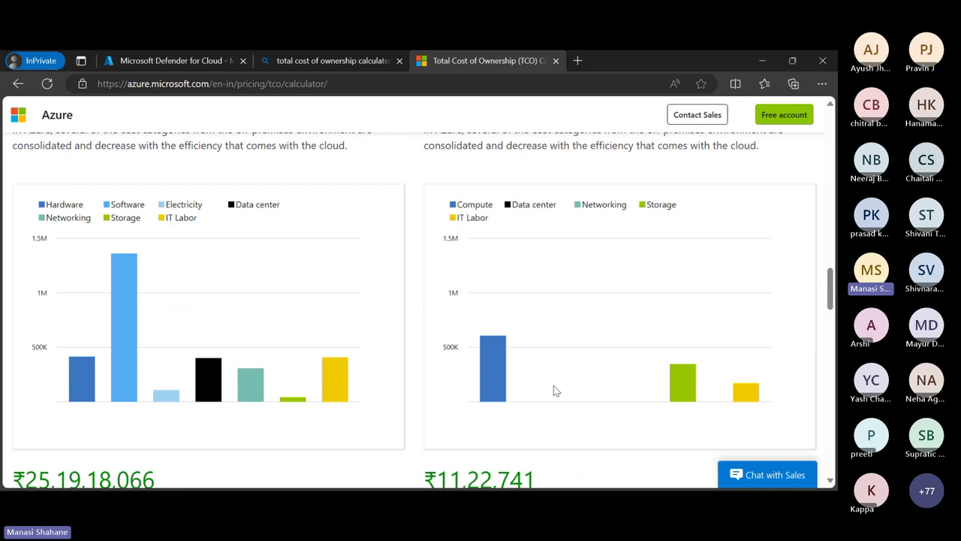
pyautogui.scroll(-1, 554, 390)
pyautogui.scroll(-1, 553, 391)
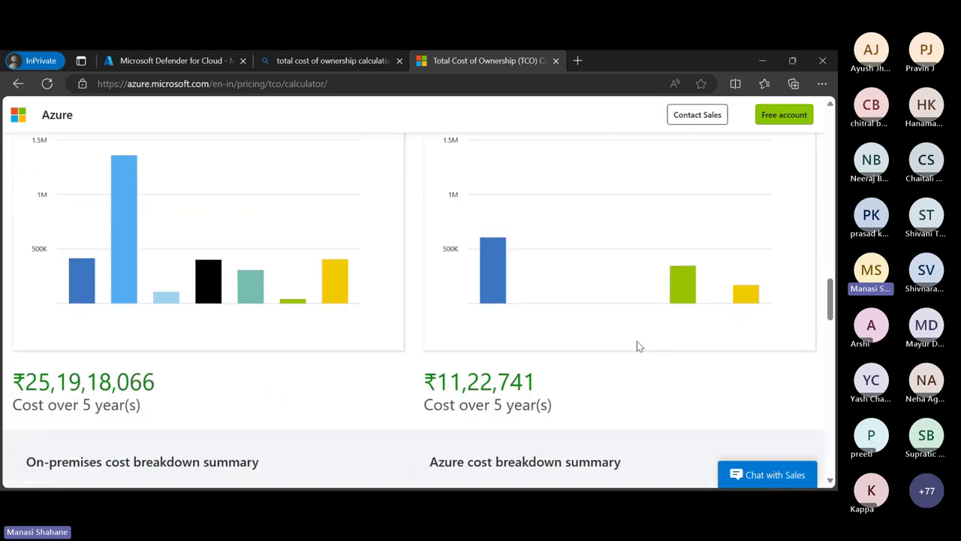
pyautogui.scroll(-5, 637, 343)
pyautogui.scroll(-6, 636, 346)
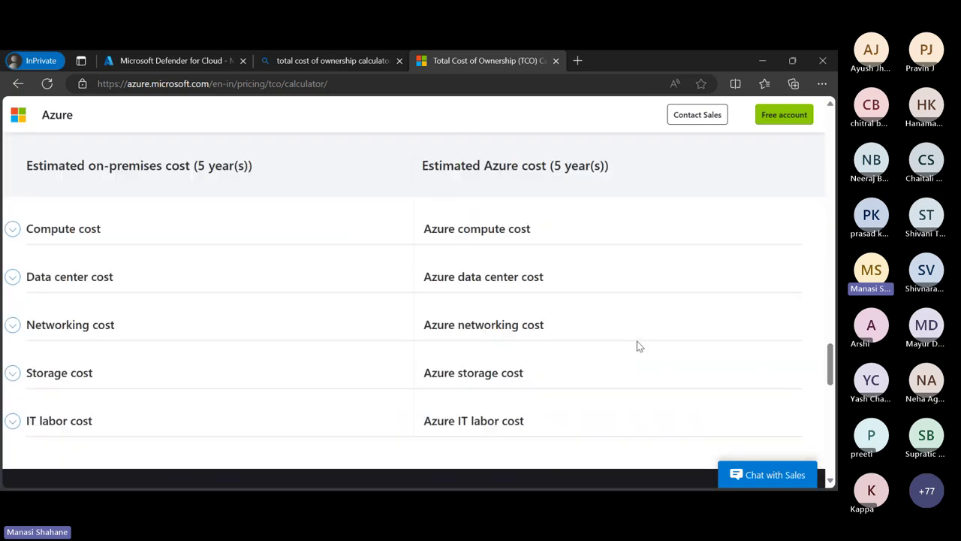
pyautogui.scroll(-4, 637, 346)
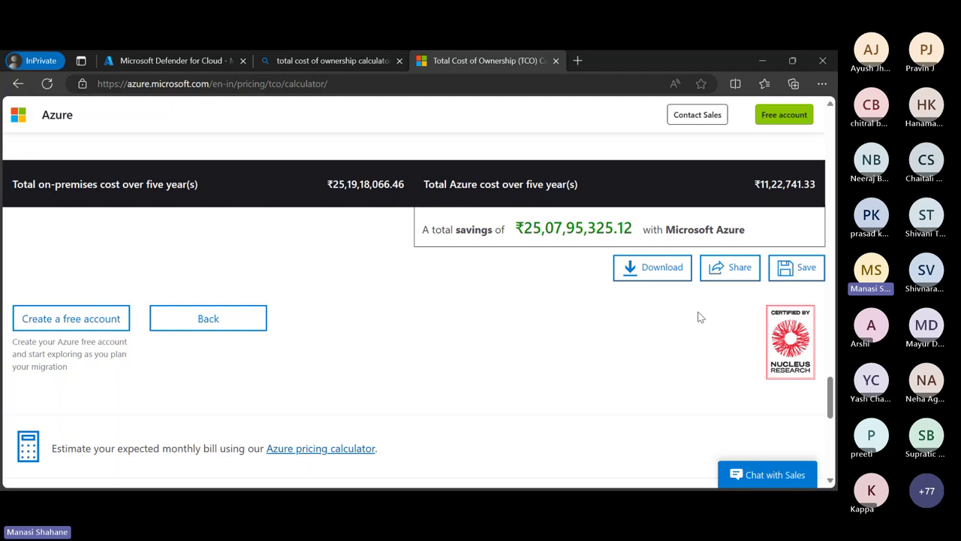
# Return to the start of the report and review it again through the cost breakdown summary to the total savings.
pyautogui.scroll(15, 698, 317)
pyautogui.scroll(15, 698, 317)
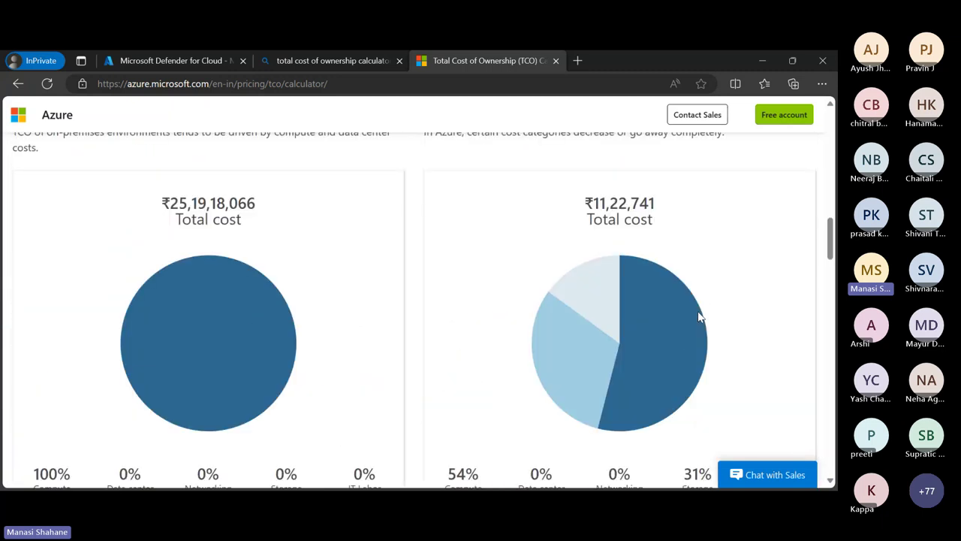
pyautogui.scroll(1, 699, 311)
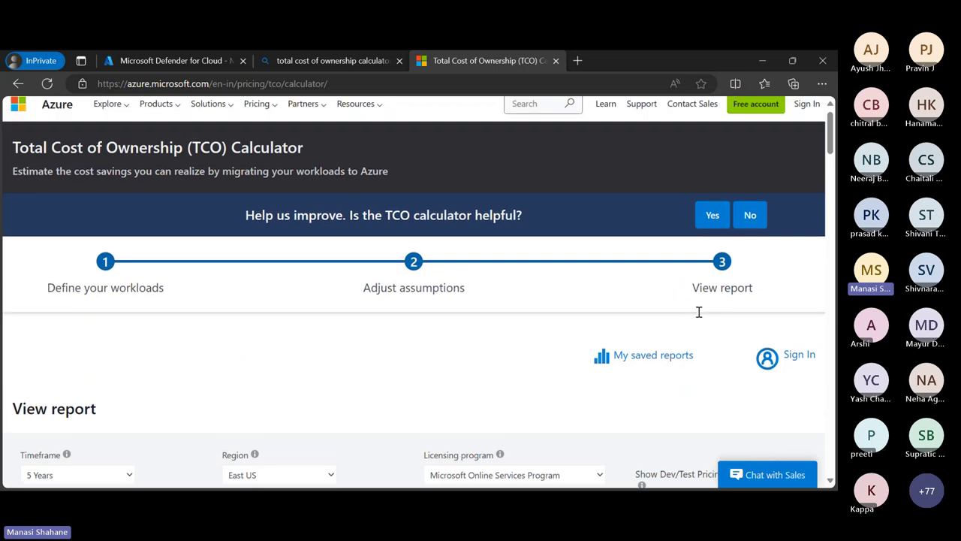
pyautogui.scroll(-10, 698, 315)
pyautogui.scroll(-10, 698, 317)
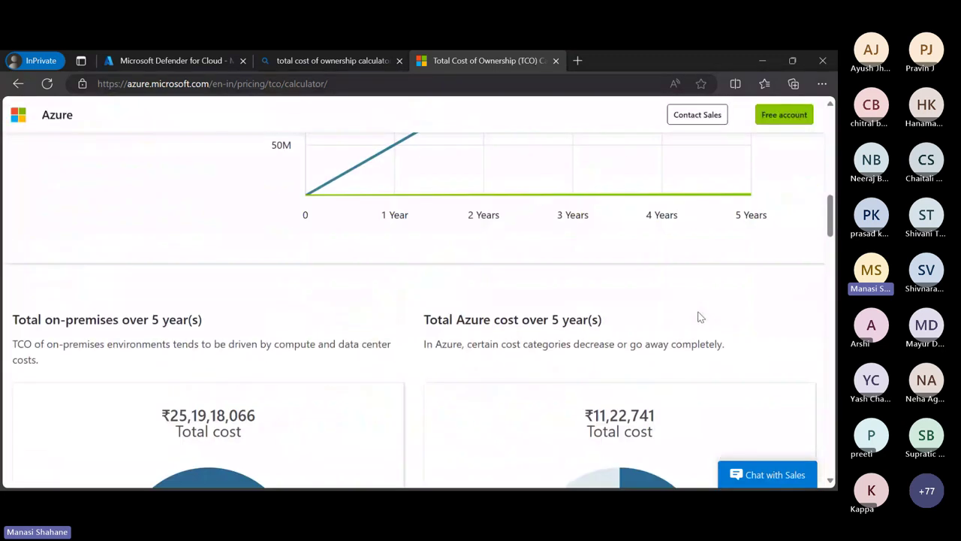
pyautogui.scroll(-8, 698, 317)
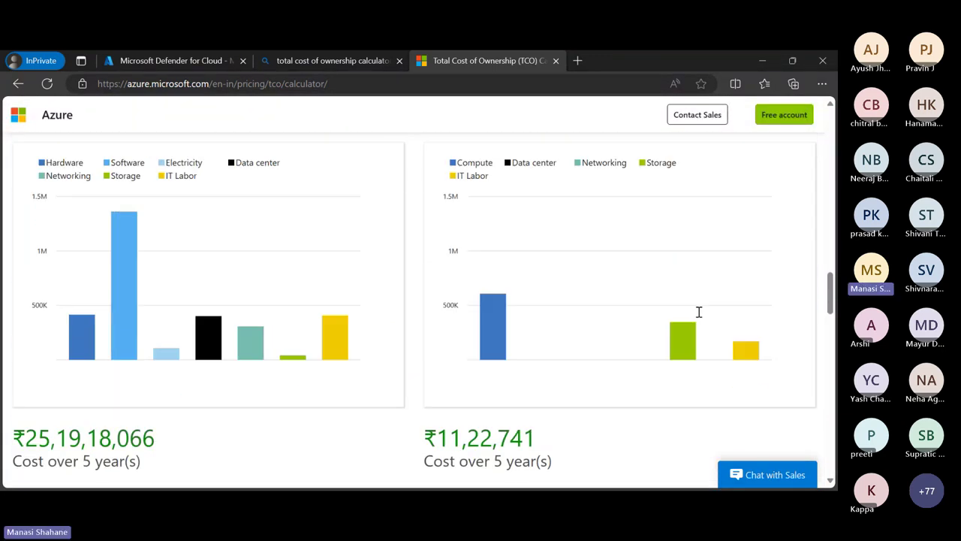
pyautogui.scroll(-2, 698, 317)
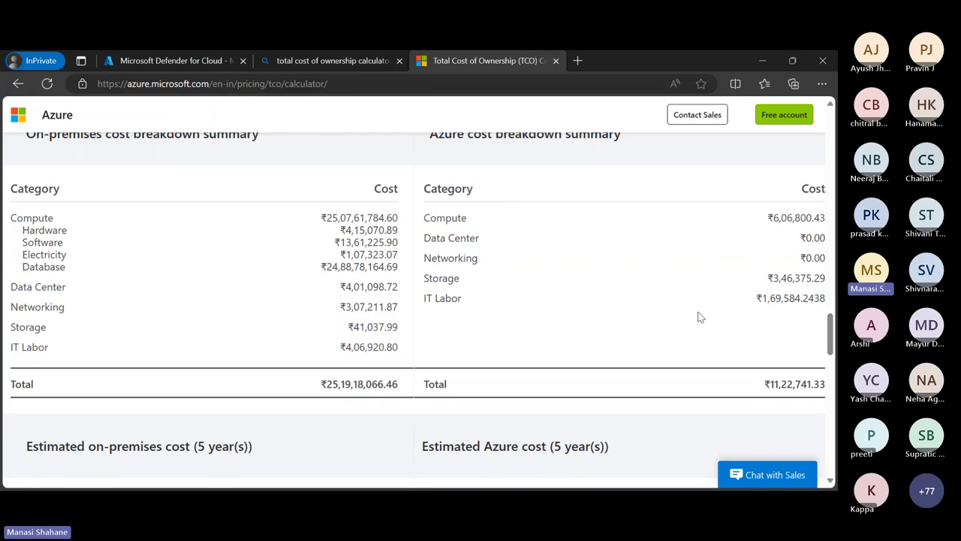
pyautogui.scroll(-7, 697, 317)
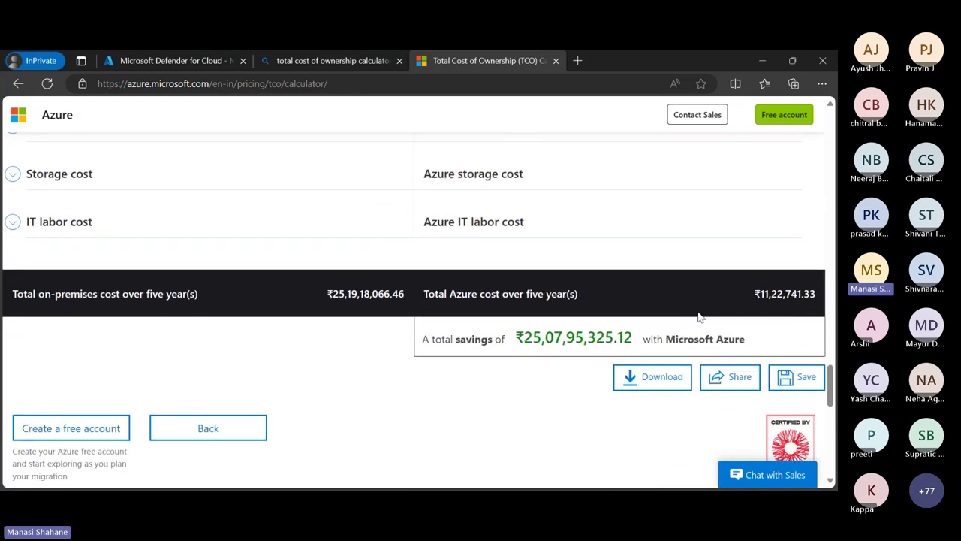